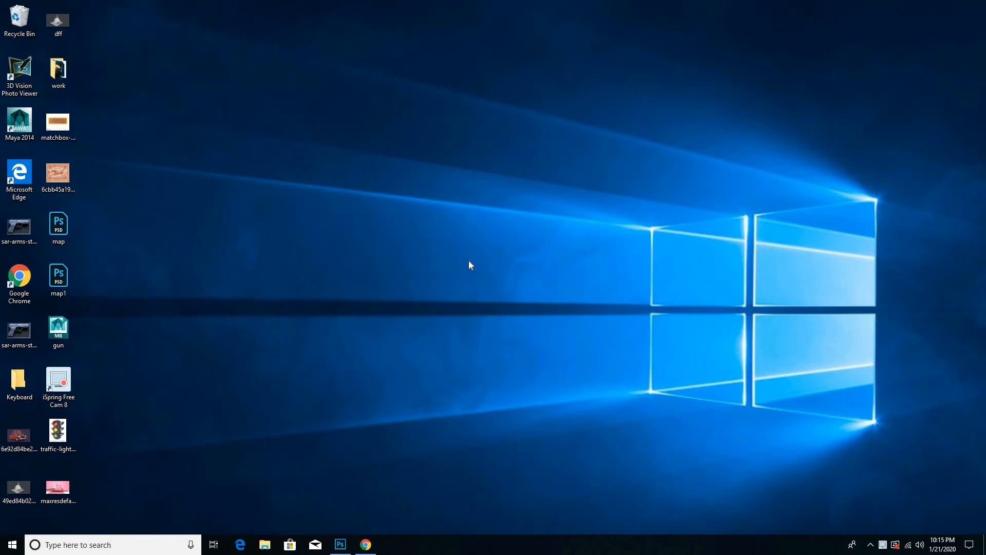
# Step: Switch to Photoshop and add a Brightness/Contrast adjustment layer with brightness -150 and contrast 100 above the photo
pyautogui.click(341, 545)
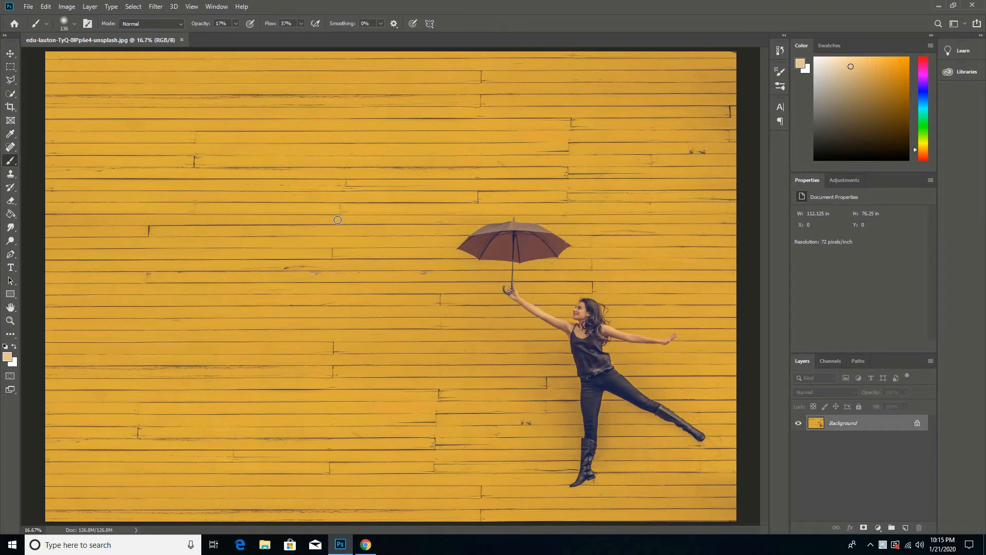
pyautogui.scroll(-1, 337, 220)
pyautogui.click(878, 528)
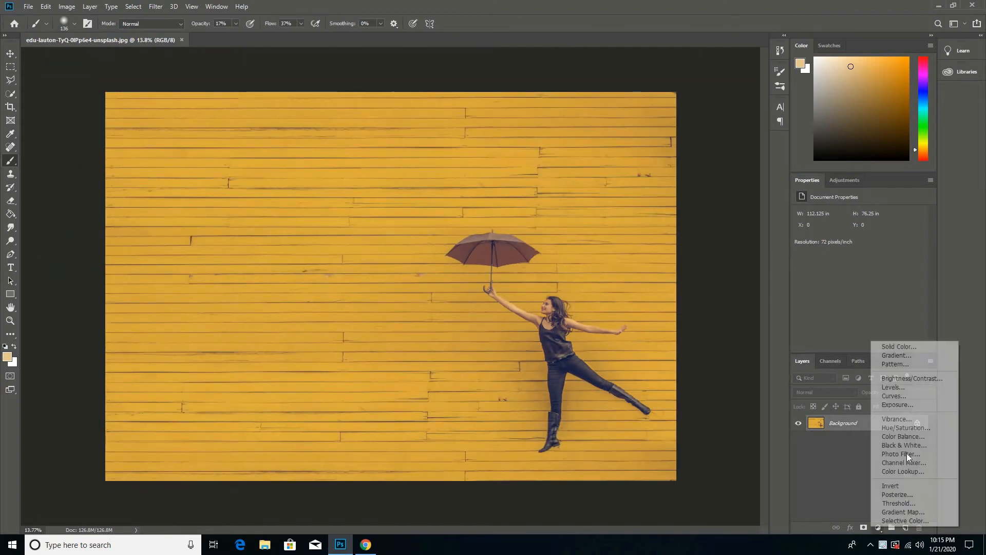
pyautogui.click(905, 379)
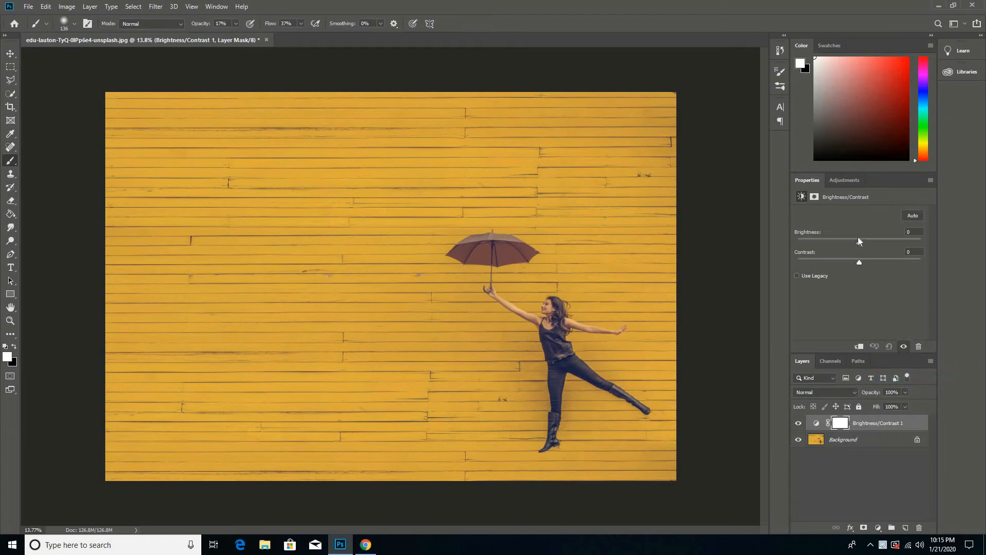
pyautogui.moveTo(858, 240); pyautogui.dragTo(796, 257)
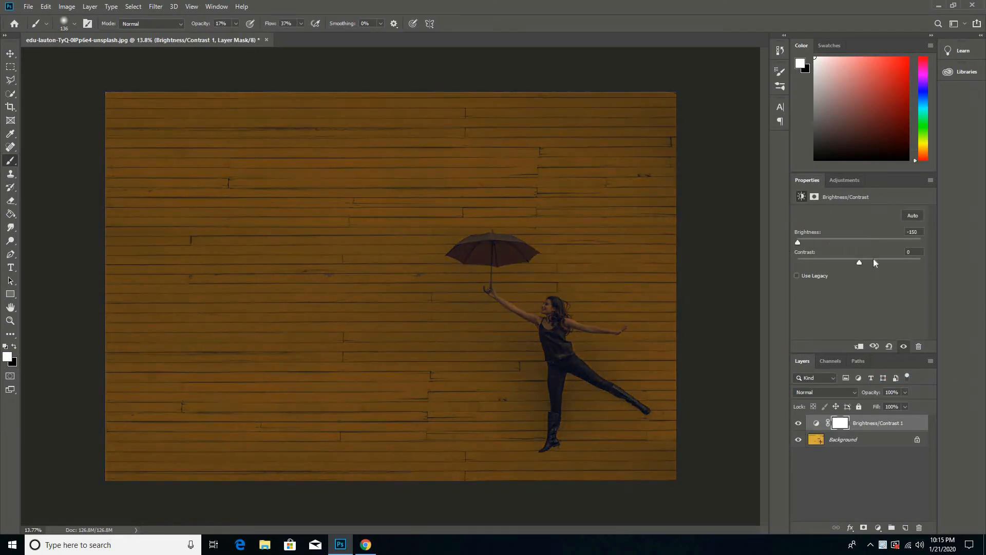
pyautogui.moveTo(917, 260); pyautogui.dragTo(926, 257)
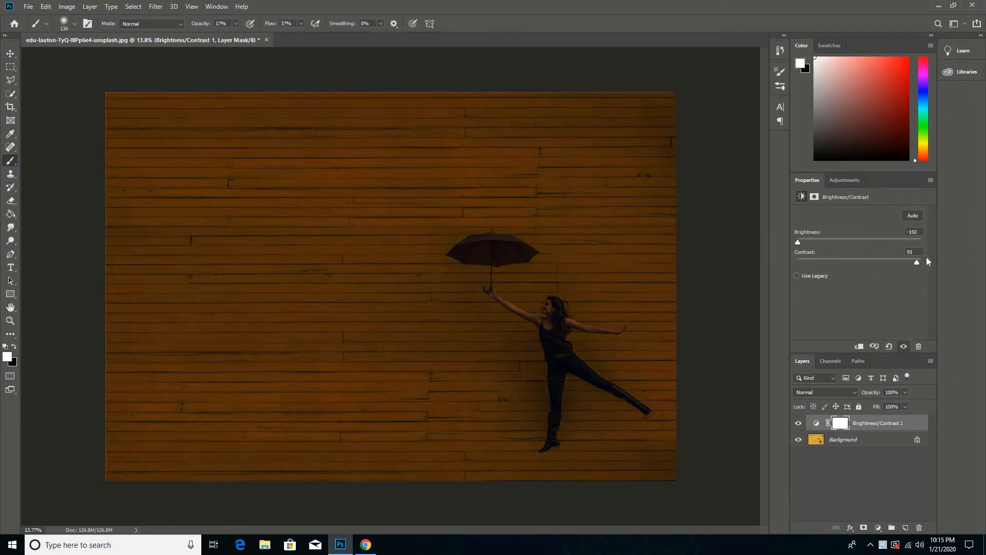
# Step: Add a Hue/Saturation adjustment layer with Colorize enabled, hue 194 and saturation 55
pyautogui.click(878, 527)
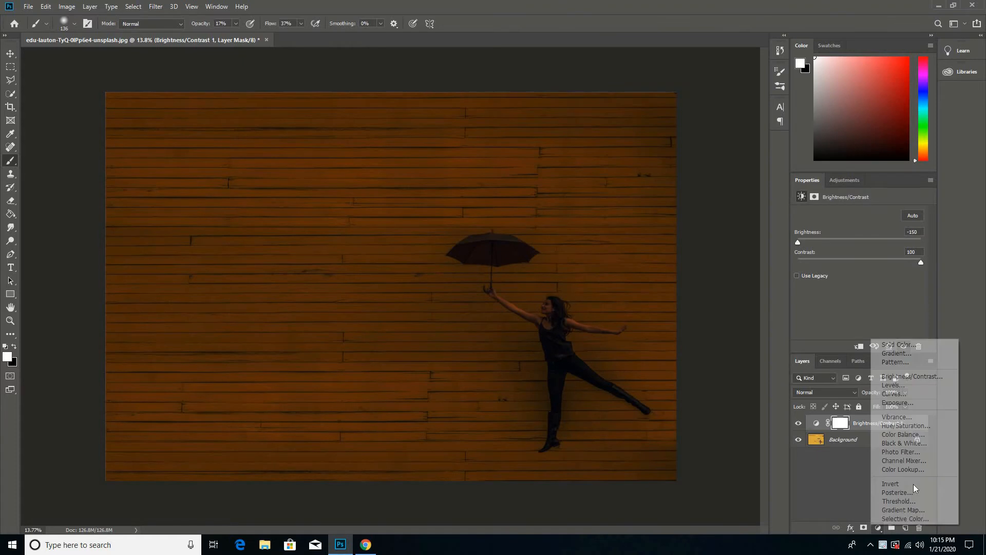
pyautogui.click(914, 426)
pyautogui.click(849, 307)
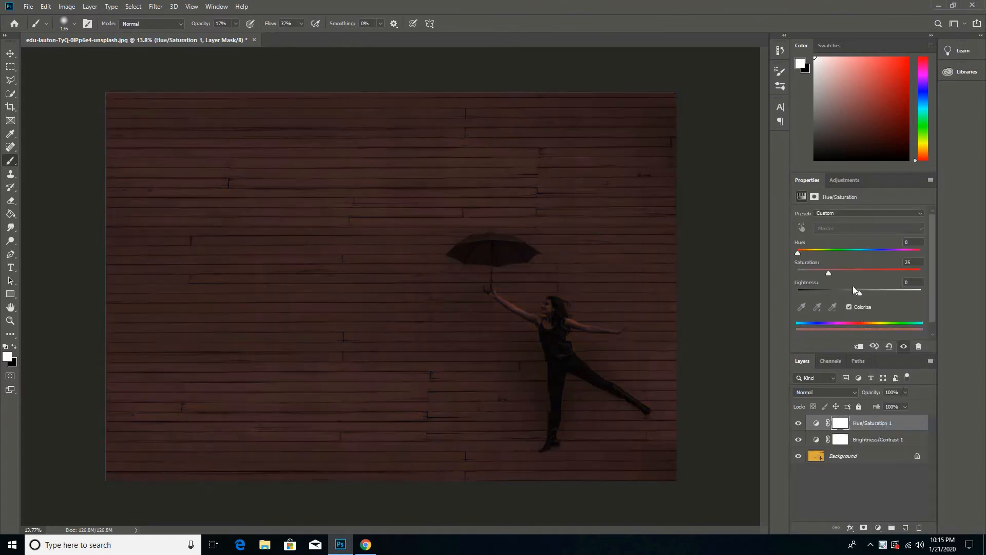
pyautogui.click(865, 269)
pyautogui.click(839, 251)
pyautogui.click(867, 254)
pyautogui.click(863, 251)
# Step: Add a Levels adjustment layer with midtones at 0.87 and the white output level at 218
pyautogui.click(878, 527)
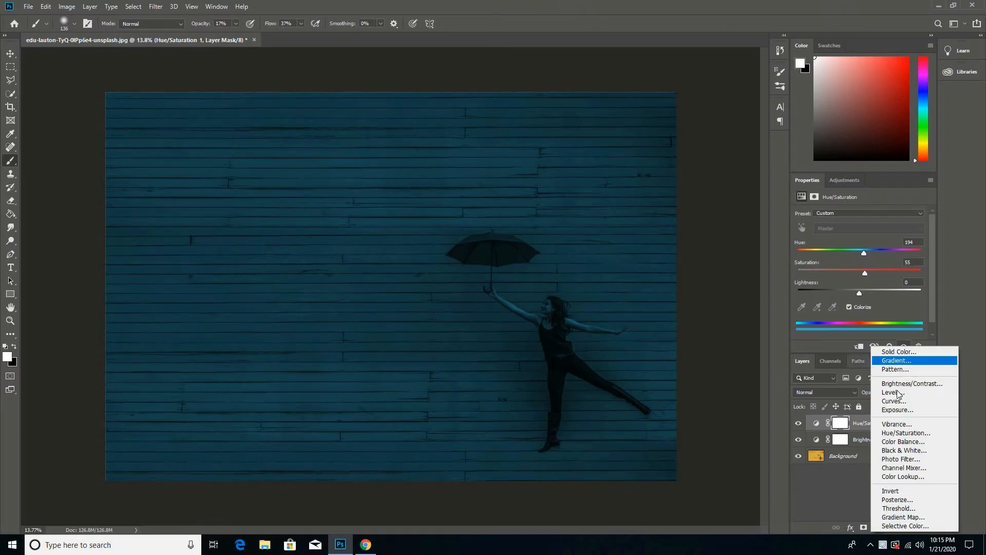
pyautogui.click(895, 394)
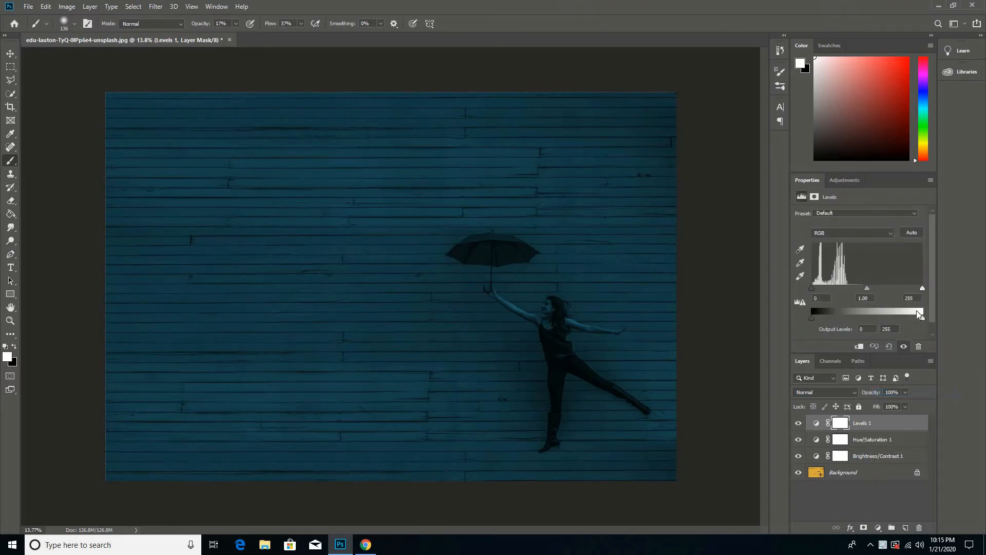
pyautogui.moveTo(912, 322); pyautogui.dragTo(907, 318)
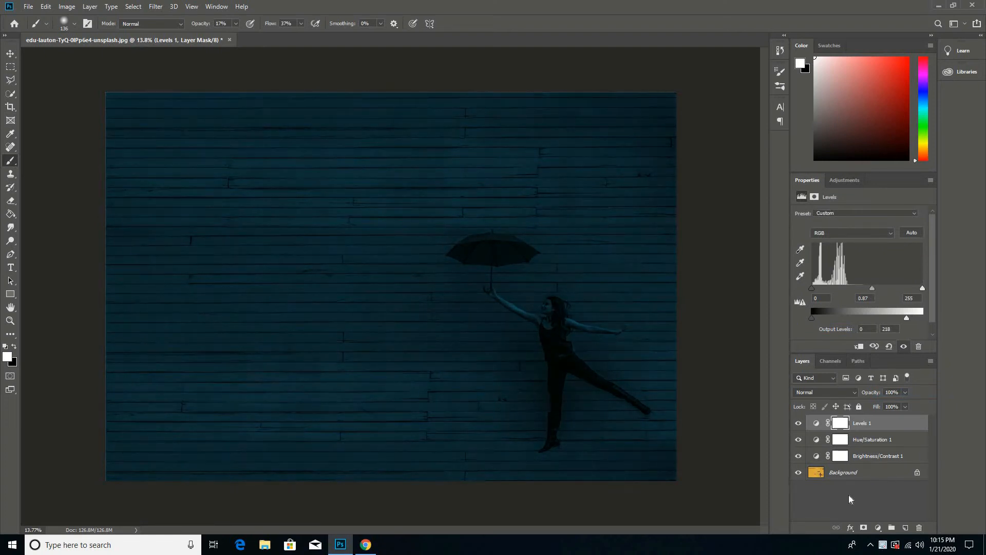
# Step: Duplicate the Background layer and move the copy above all the adjustment layers
pyautogui.click(849, 477)
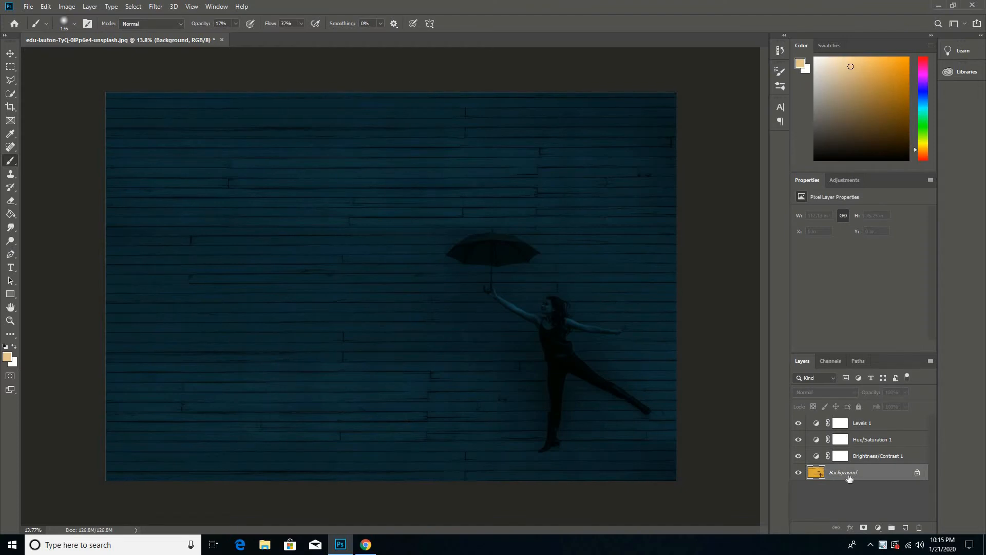
pyautogui.hotkey('ctrl', 'j')
pyautogui.moveTo(849, 475); pyautogui.dragTo(859, 425)
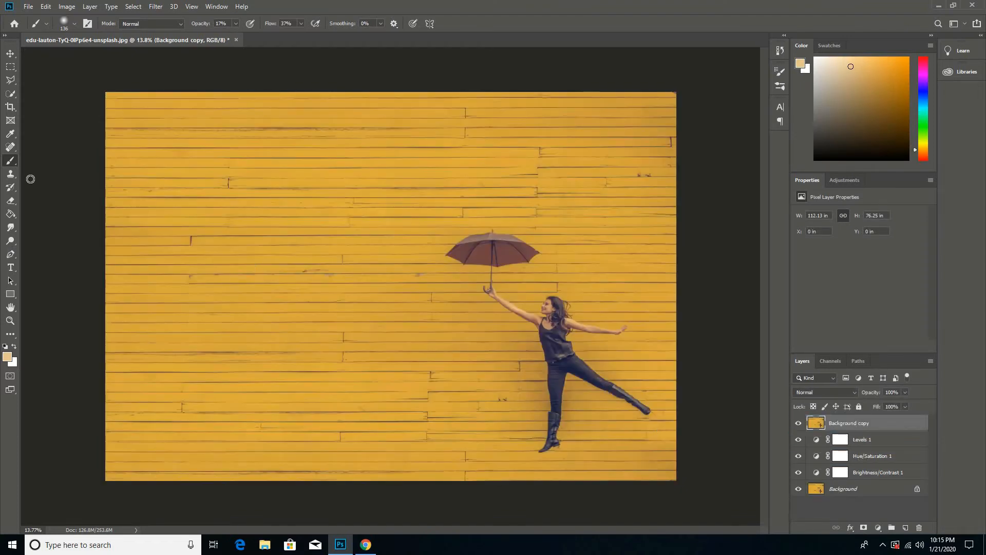
# Step: Select the umbrella's canopy along its outline with the Polygonal Lasso tool
pyautogui.click(11, 80)
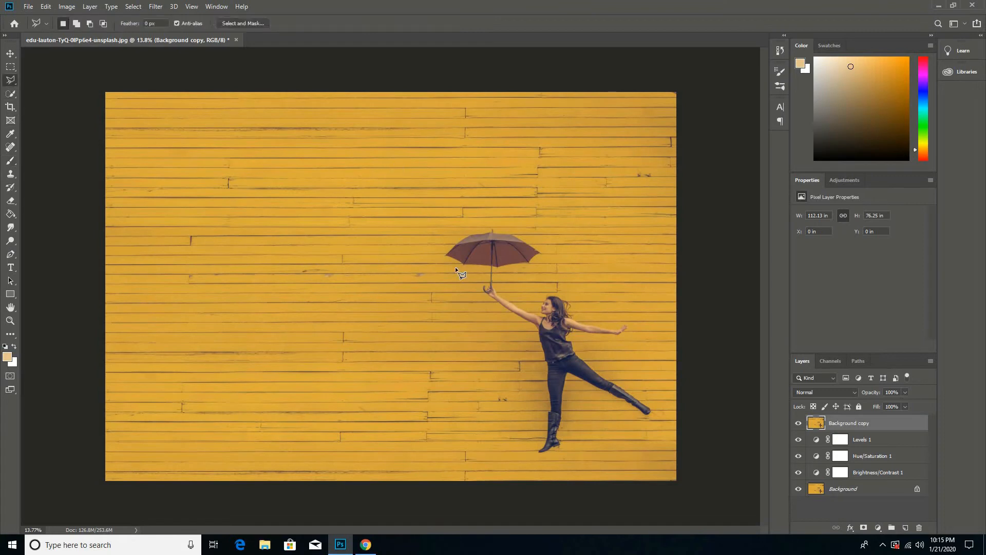
pyautogui.scroll(5, 455, 266)
pyautogui.moveTo(497, 279); pyautogui.dragTo(418, 275)
pyautogui.scroll(2, 418, 275)
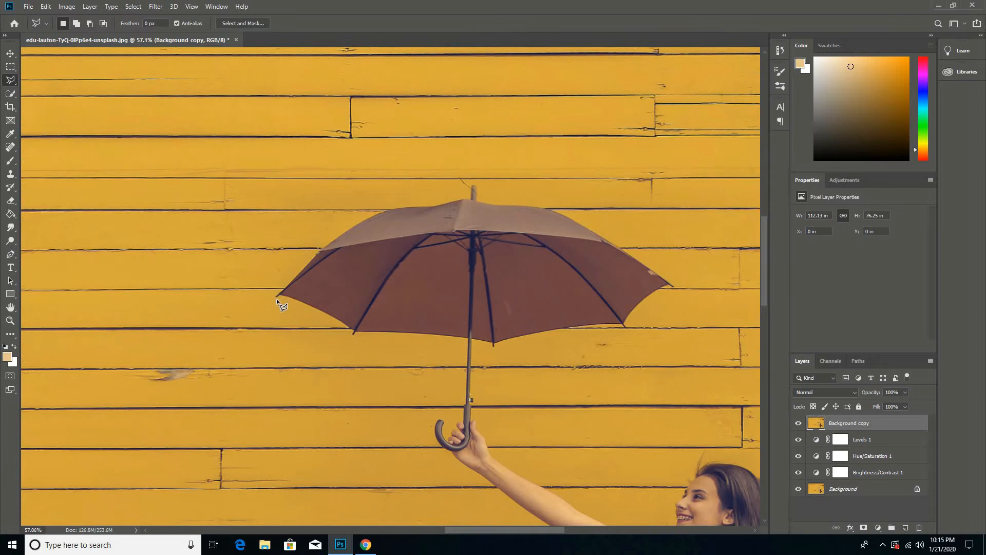
pyautogui.click(276, 295)
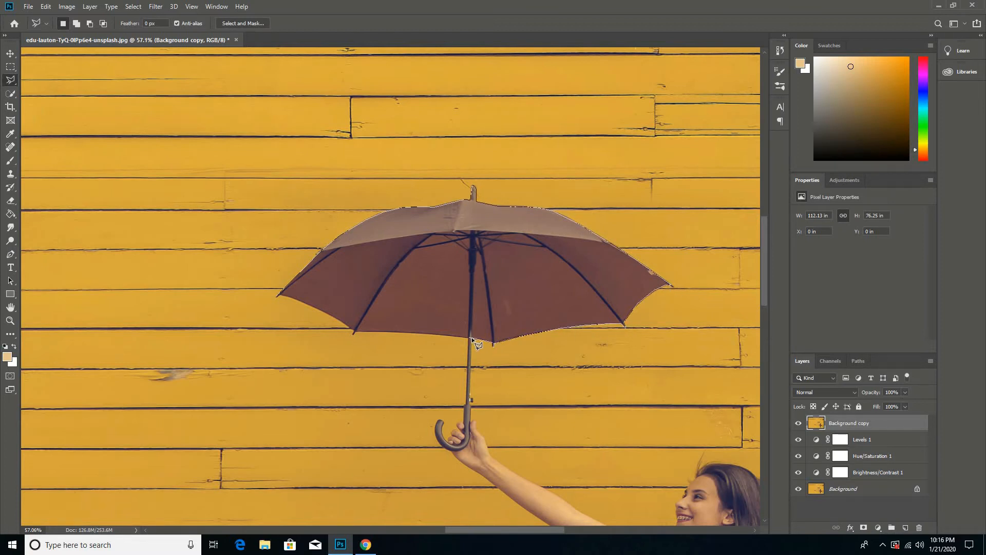
# Step: Add the umbrella's shaft and handle to the selection and mask the Background copy layer to it
pyautogui.scroll(5, 309, 304)
pyautogui.scroll(-3, 435, 286)
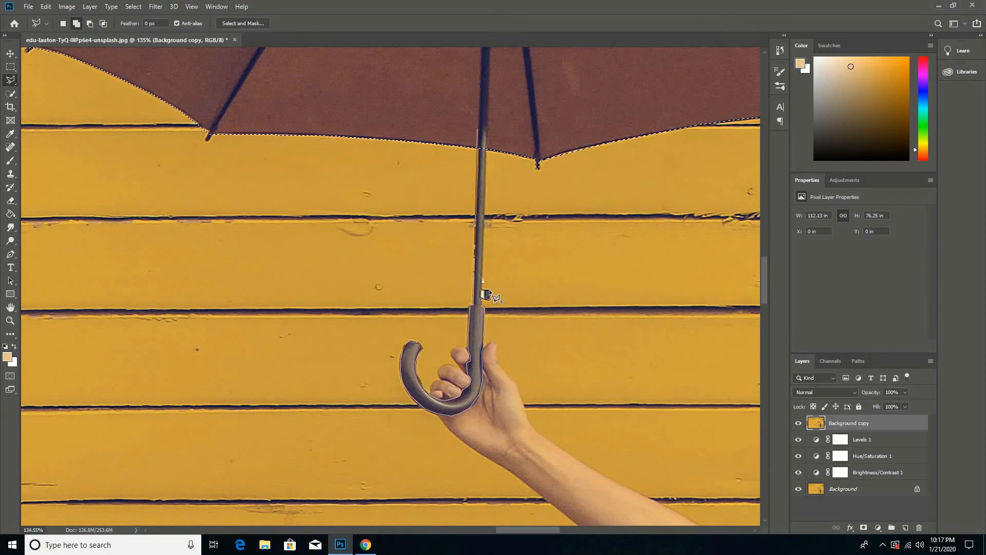
pyautogui.click(487, 128)
pyautogui.scroll(-9, 487, 128)
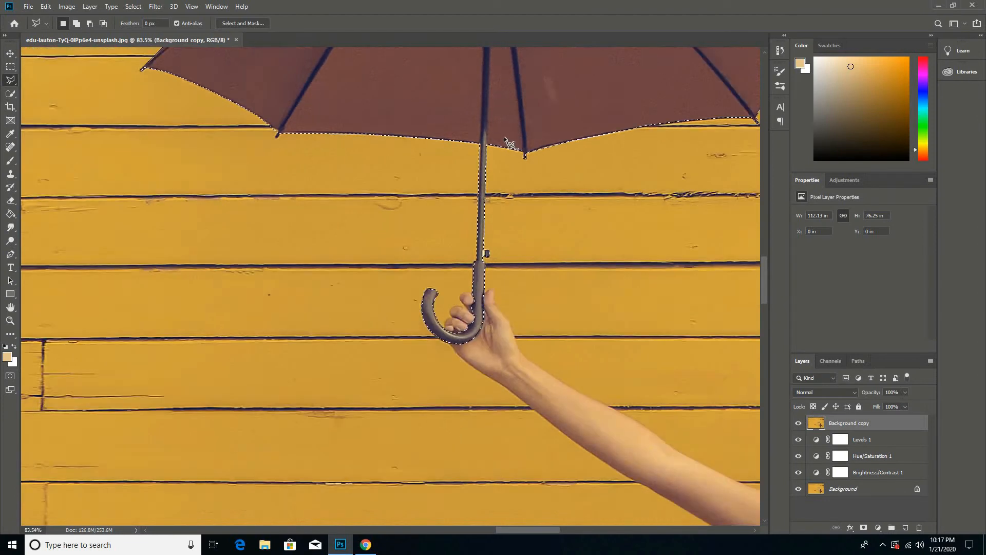
pyautogui.scroll(-3, 509, 140)
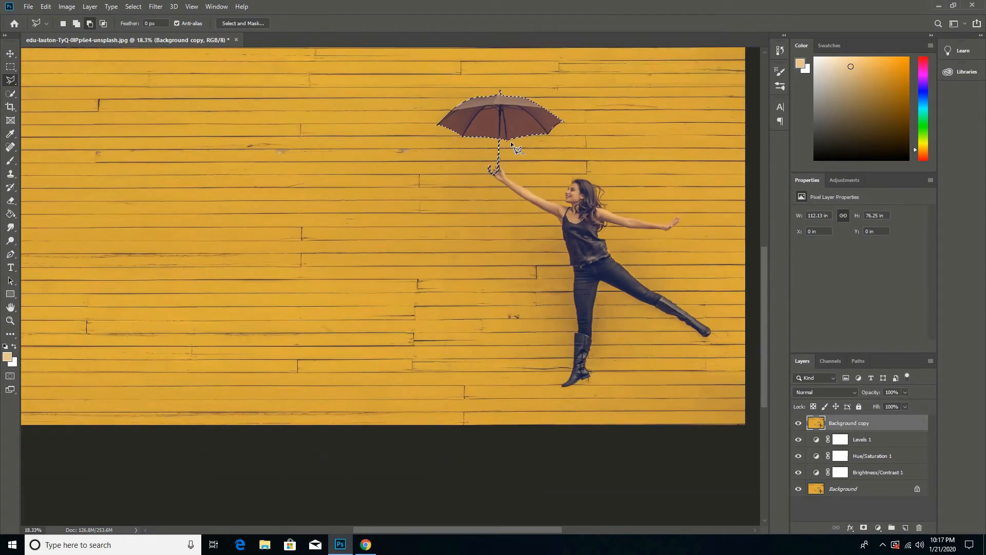
pyautogui.click(864, 528)
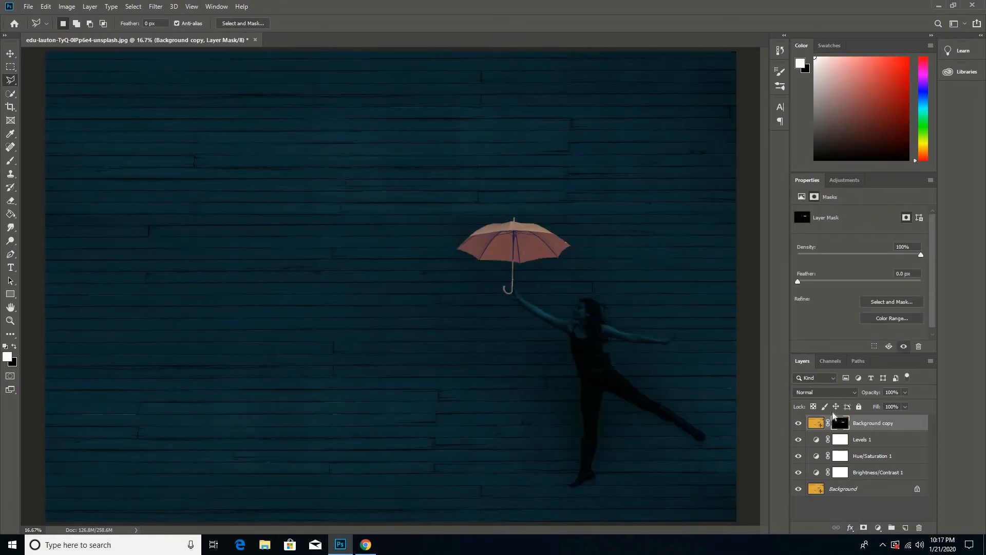
# Step: Invert the image colours of the masked Background copy layer, leaving its mask untouched
pyautogui.click(814, 424)
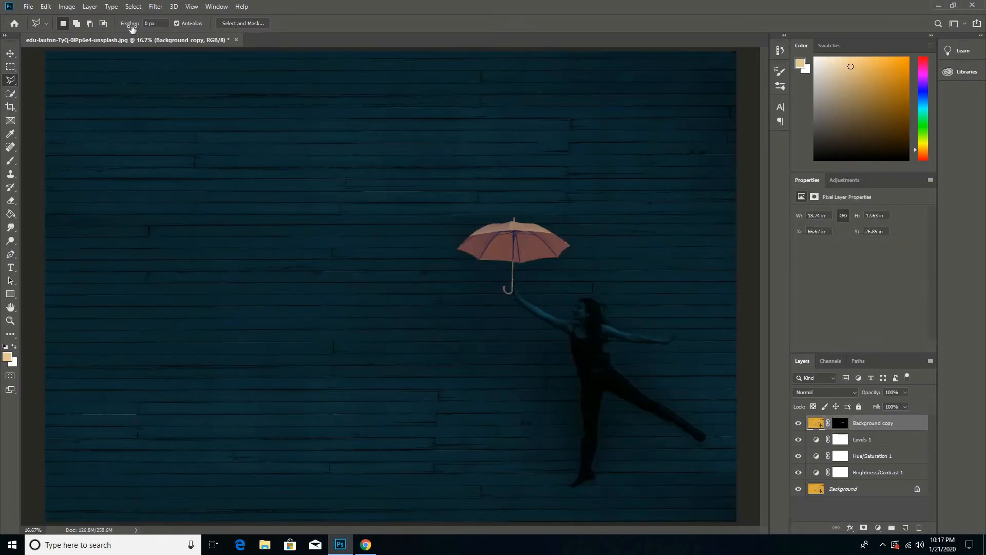
pyautogui.click(67, 6)
pyautogui.moveTo(82, 38)
pyautogui.click(190, 153)
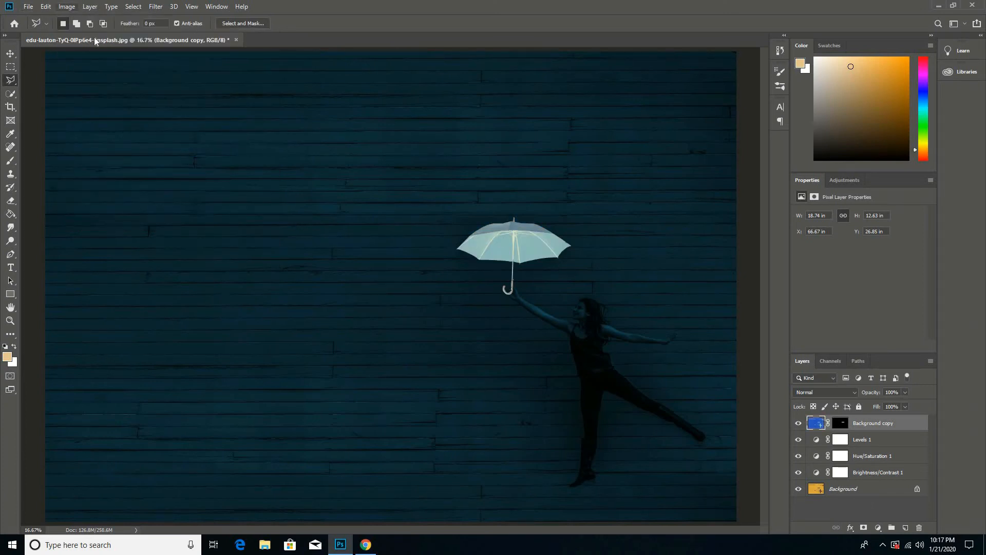
# Step: Colorize the umbrella layer with a Hue/Saturation adjustment at hue about 189 and saturation 79
pyautogui.click(67, 6)
pyautogui.moveTo(82, 33)
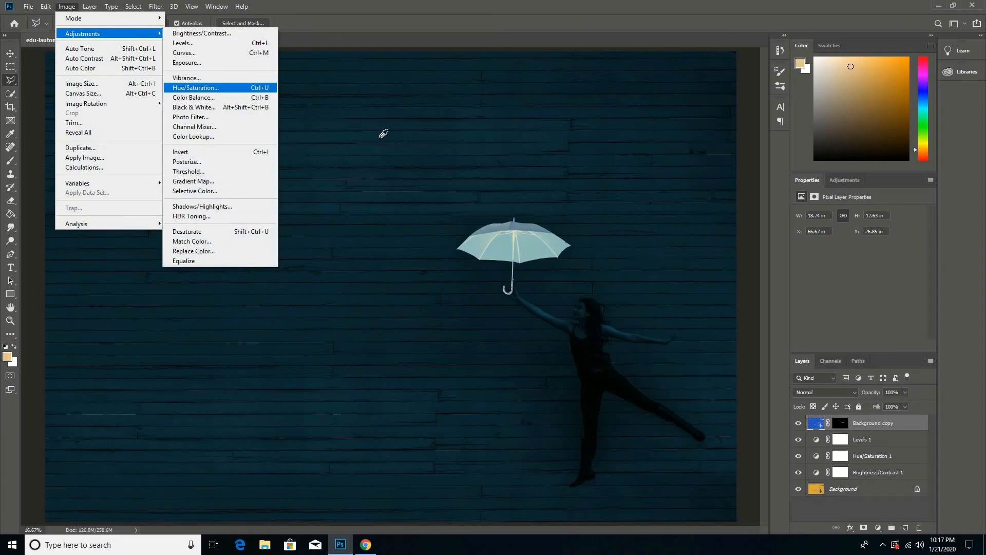
pyautogui.moveTo(648, 126); pyautogui.dragTo(698, 128)
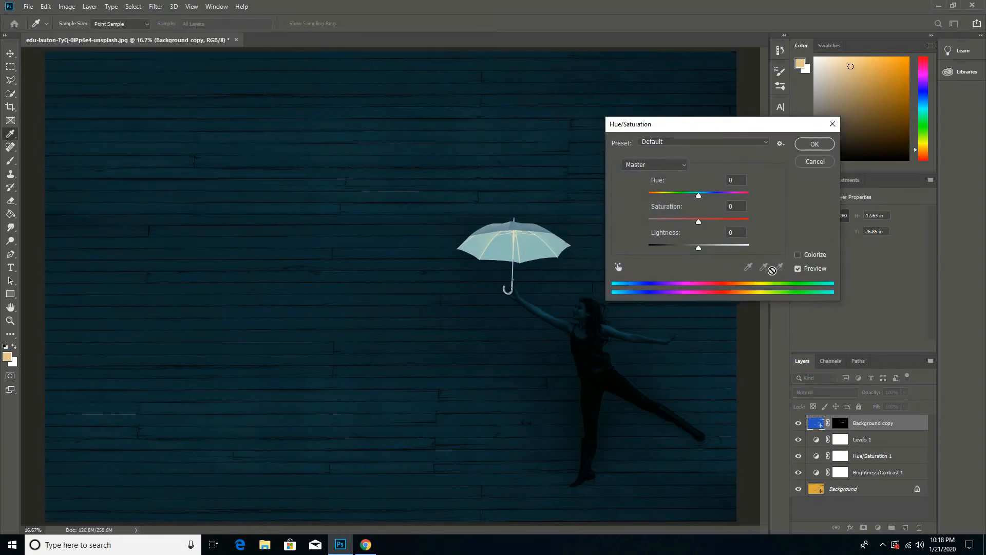
pyautogui.hotkey('alt', 'o')
pyautogui.moveTo(683, 221); pyautogui.dragTo(704, 206)
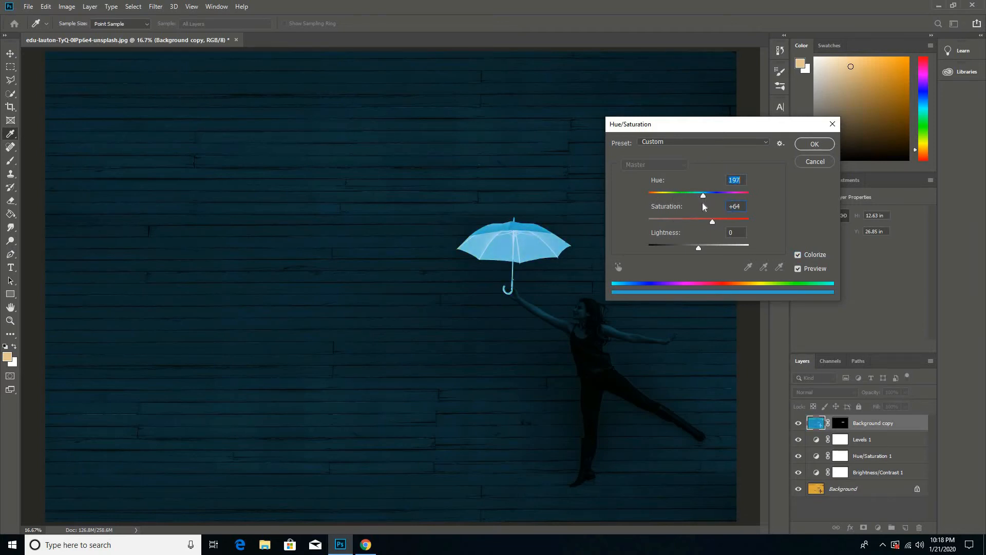
pyautogui.click(726, 222)
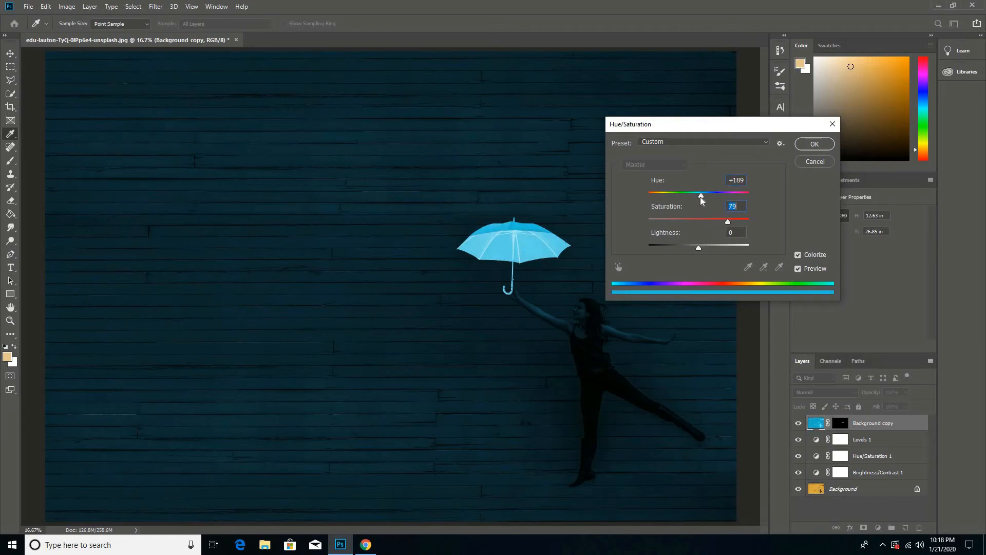
pyautogui.click(809, 145)
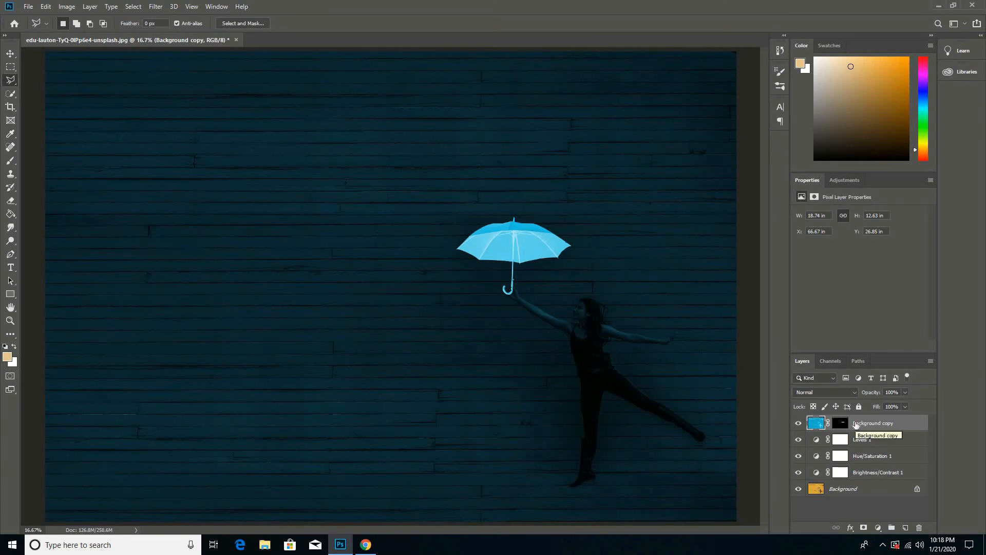
# Step: Duplicate the umbrella layer and set the copy's blend mode to Screen
pyautogui.hotkey('ctrl', 'j')
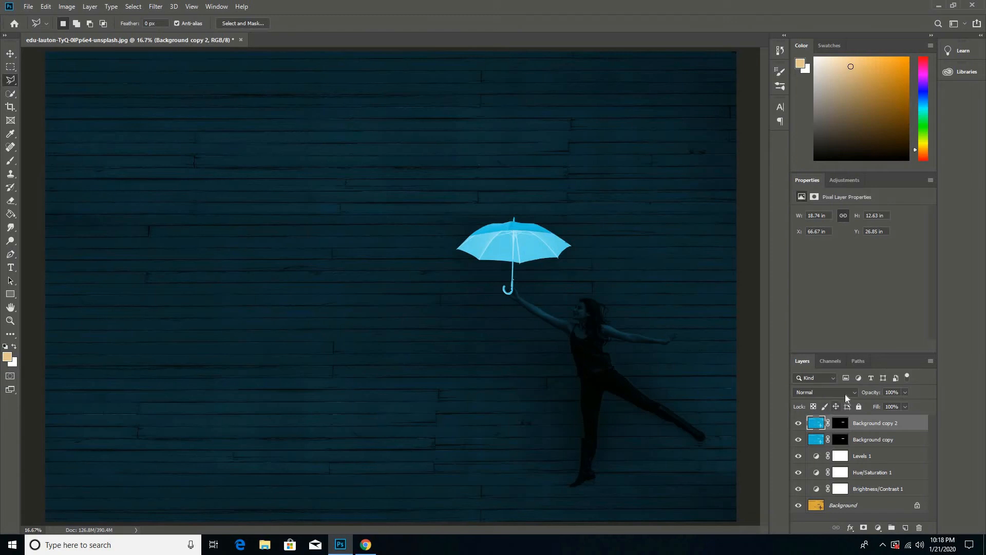
pyautogui.click(845, 392)
pyautogui.click(799, 363)
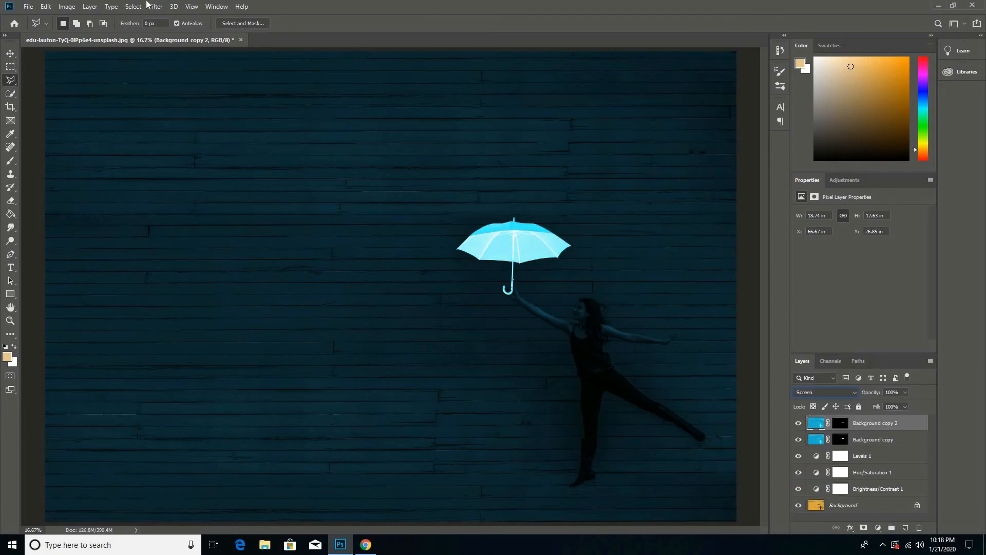
# Step: Apply a Gaussian Blur with a radius of 167.6 pixels to the Screen-mode umbrella copy
pyautogui.click(155, 6)
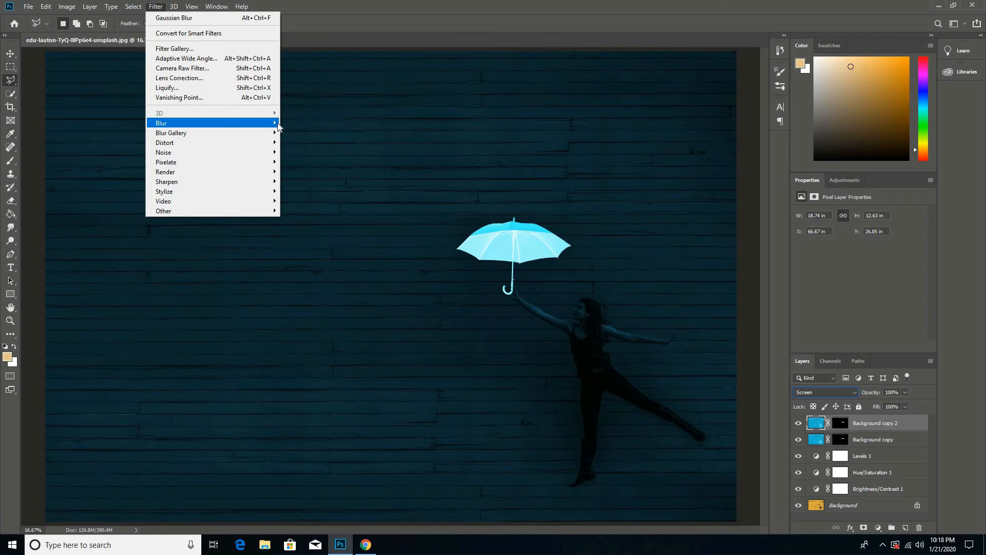
pyautogui.moveTo(216, 123)
pyautogui.click(307, 161)
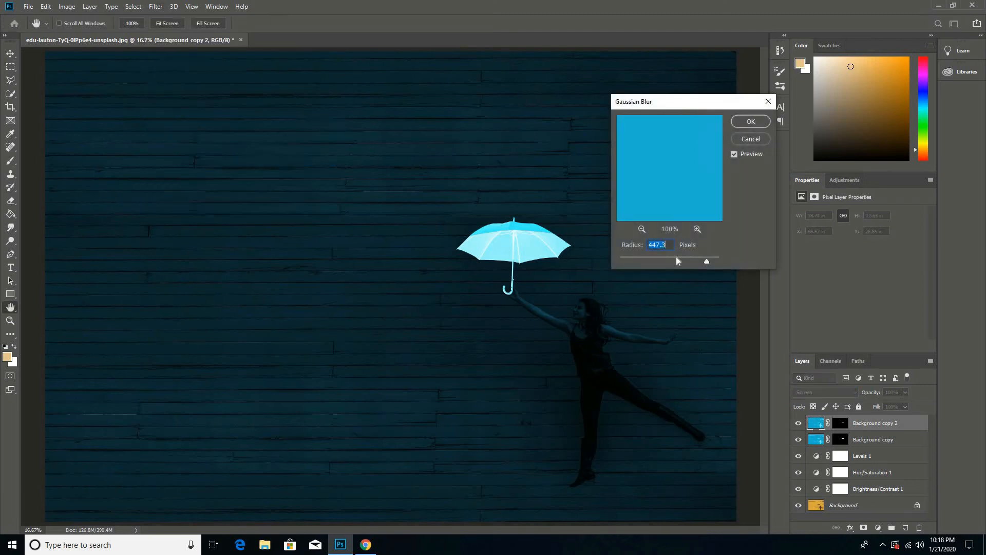
pyautogui.moveTo(649, 259); pyautogui.dragTo(664, 260)
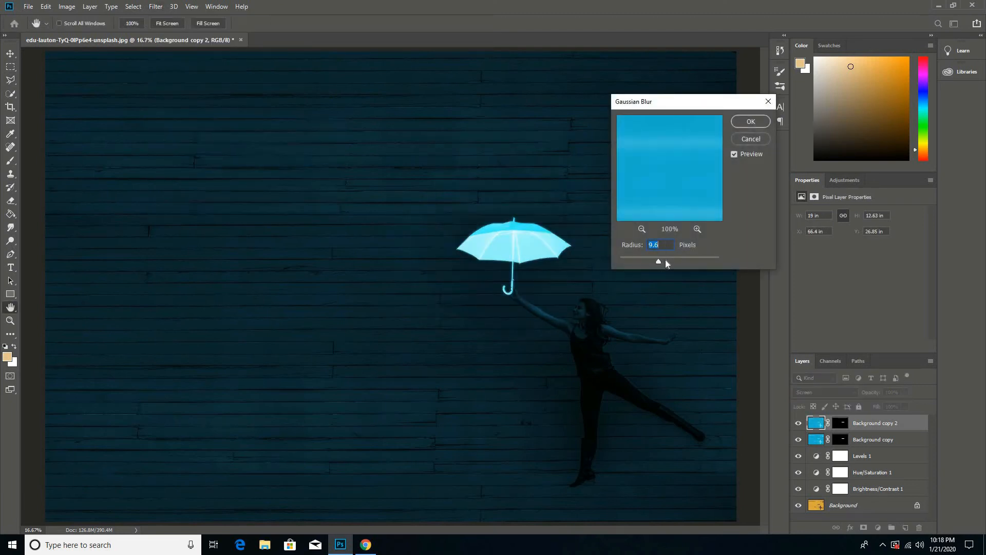
pyautogui.click(696, 258)
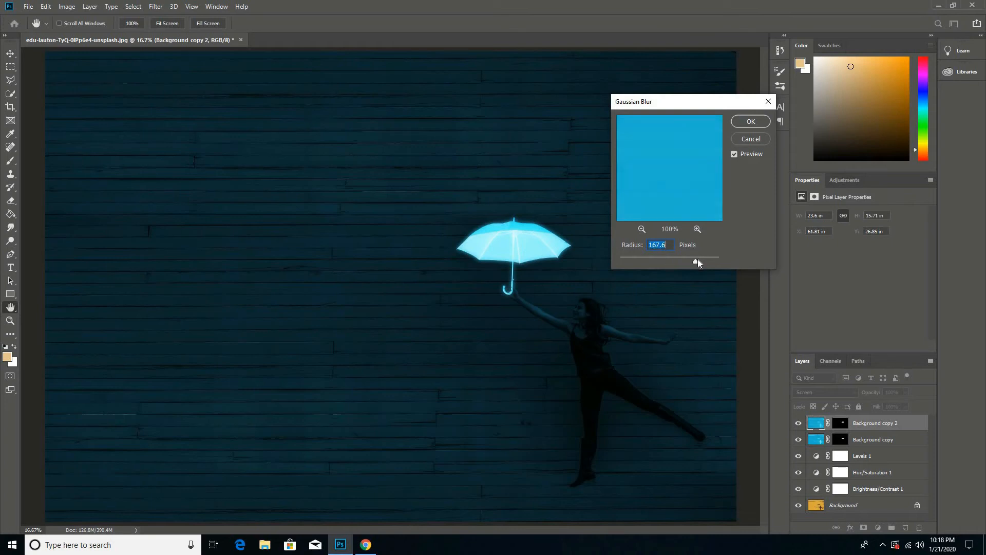
pyautogui.click(746, 122)
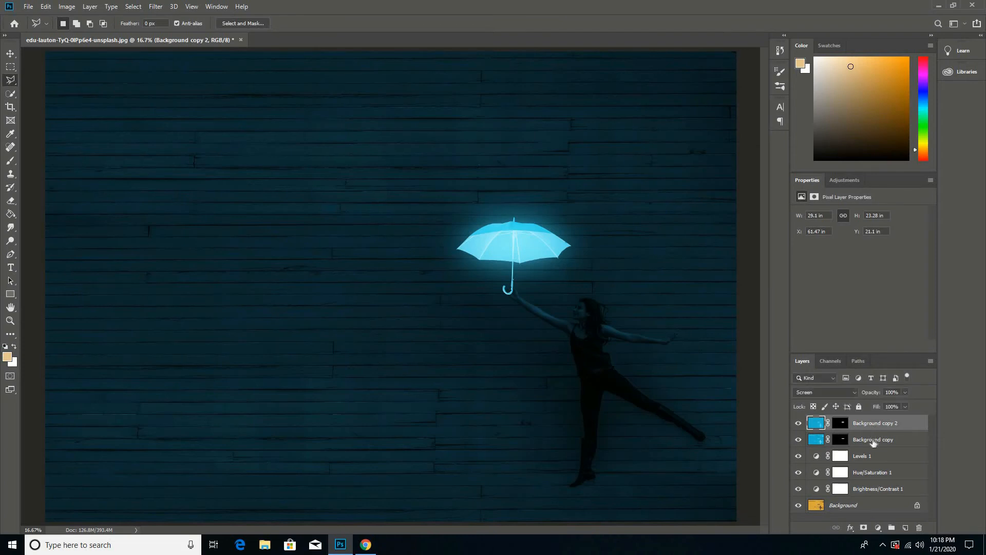
# Step: Group the two umbrella layers and rename the group as glow
pyautogui.keyDown('shift'); pyautogui.click(874, 441); pyautogui.keyUp('shift')
pyautogui.hotkey('ctrl', 'g')
pyautogui.doubleClick(837, 421)
pyautogui.write('c')
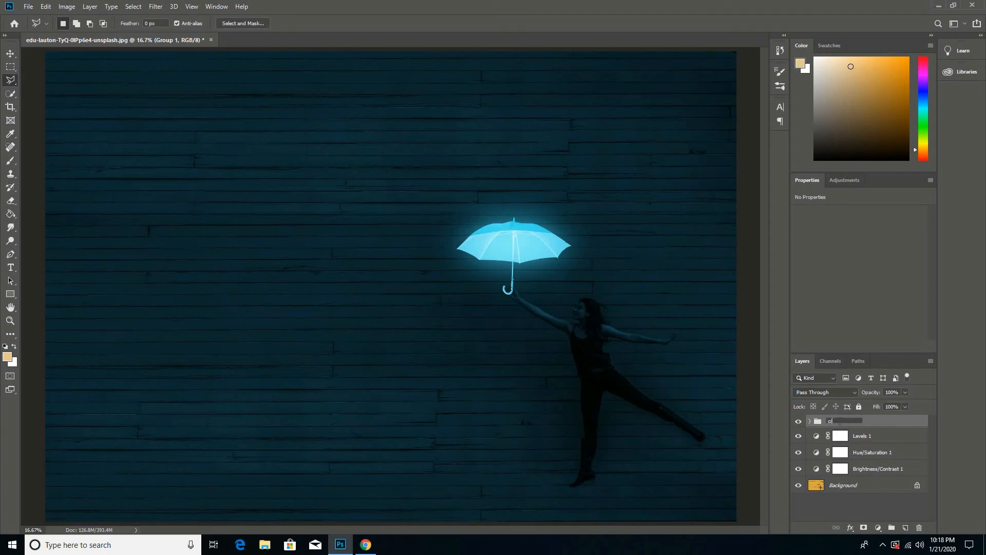
pyautogui.write('low')
pyautogui.press('Return')
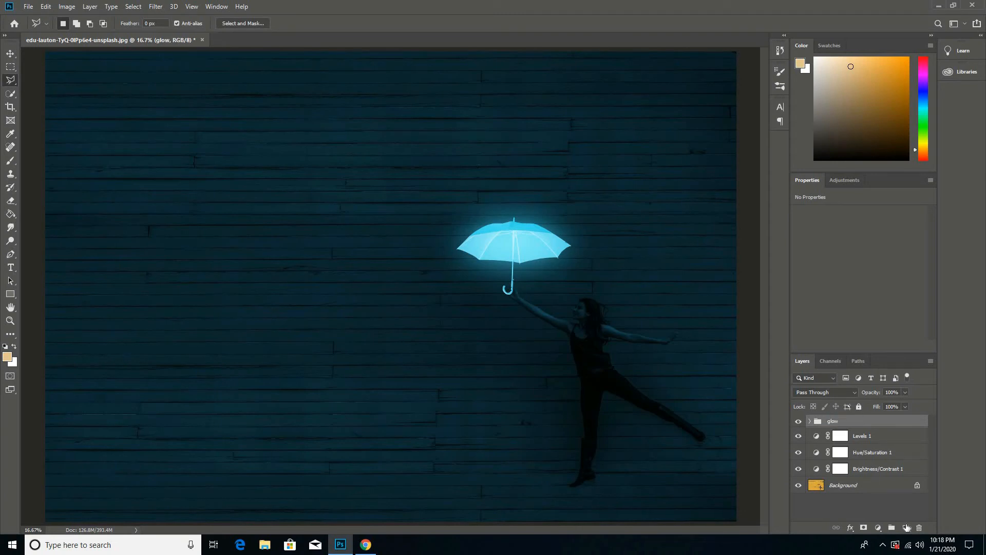
# Step: Add a new empty layer above the glow group and set its blend mode to Screen
pyautogui.click(906, 527)
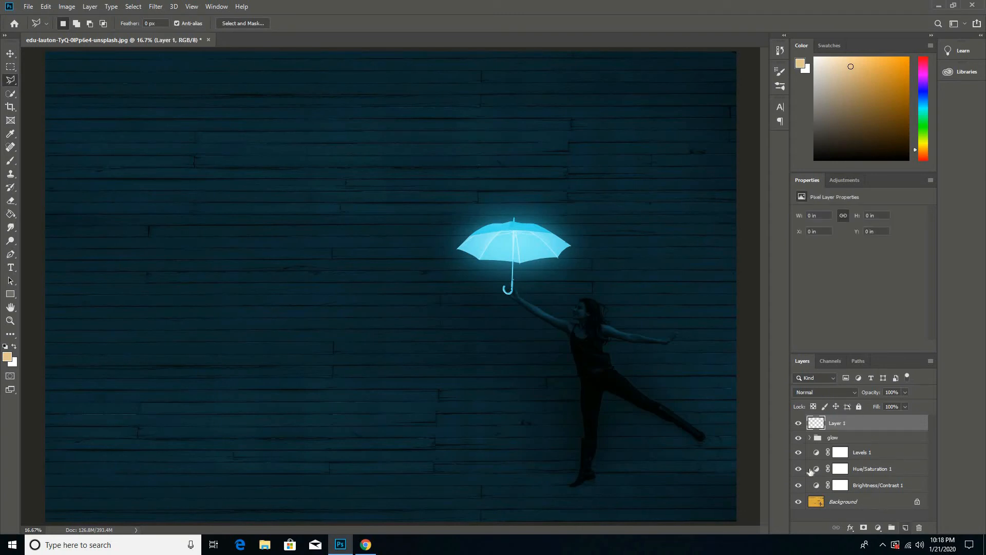
pyautogui.click(825, 392)
pyautogui.click(812, 371)
# Step: Set the foreground colour to a bright cyan-blue sampled from the upper part of the glowing umbrella canopy
pyautogui.click(7, 358)
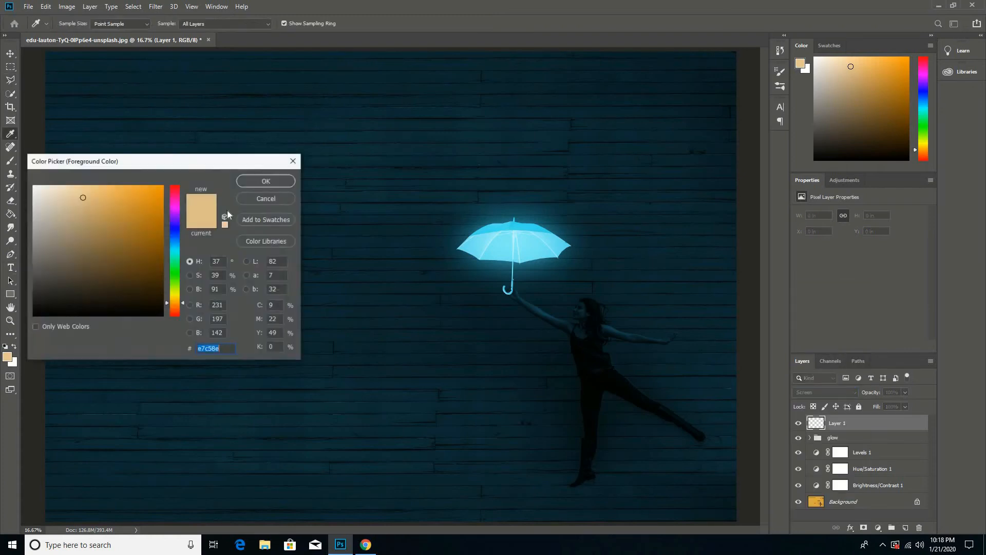
pyautogui.click(535, 241)
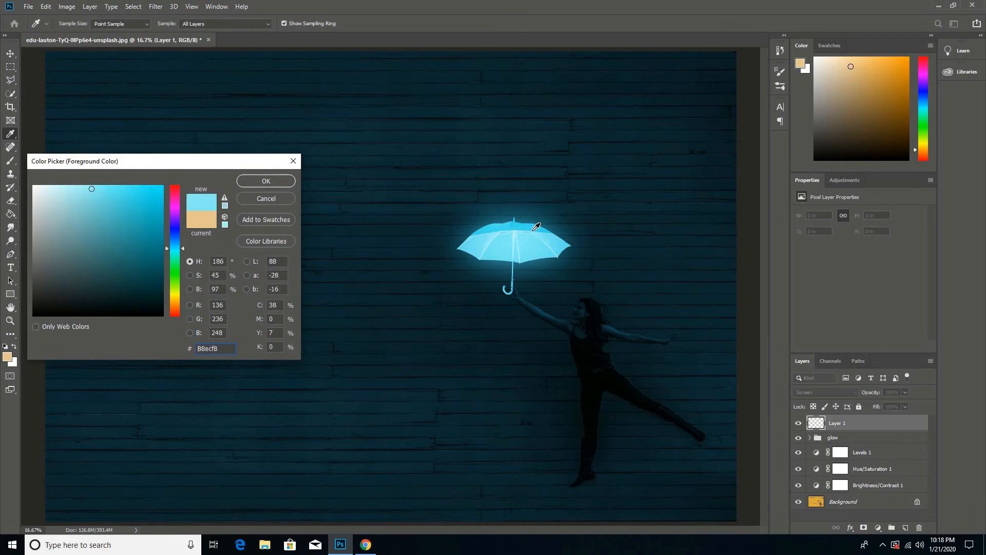
pyautogui.click(536, 225)
pyautogui.click(276, 185)
pyautogui.press('l')
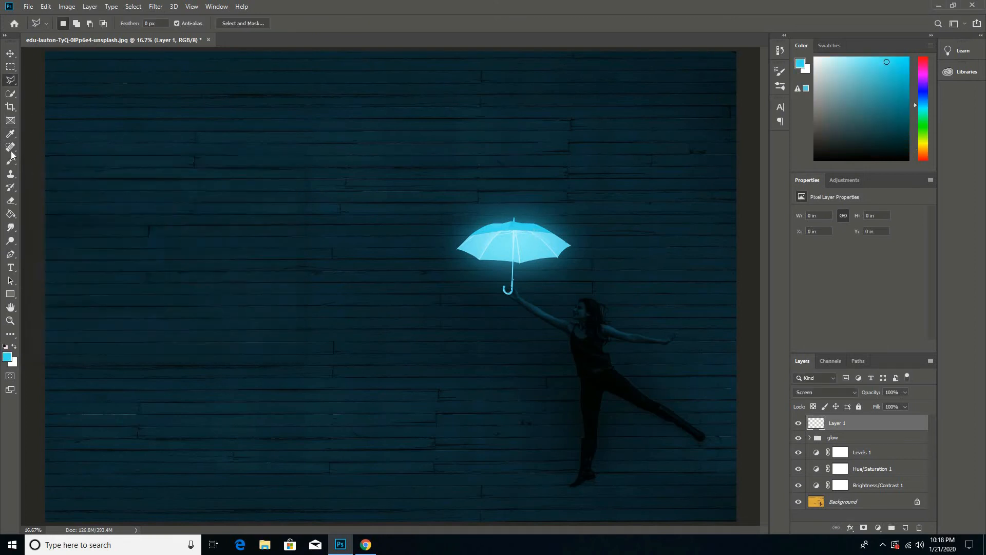
# Step: Set up a soft round Brush with a size of 59 px, 29% opacity and 23% flow for painting light on the arm
pyautogui.click(10, 160)
pyautogui.scroll(4, 545, 325)
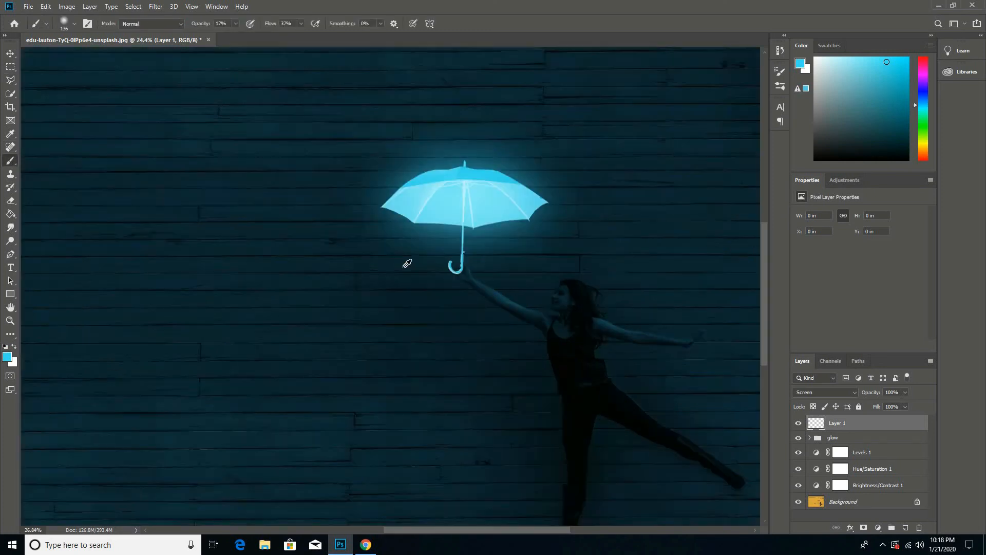
pyautogui.scroll(3, 407, 262)
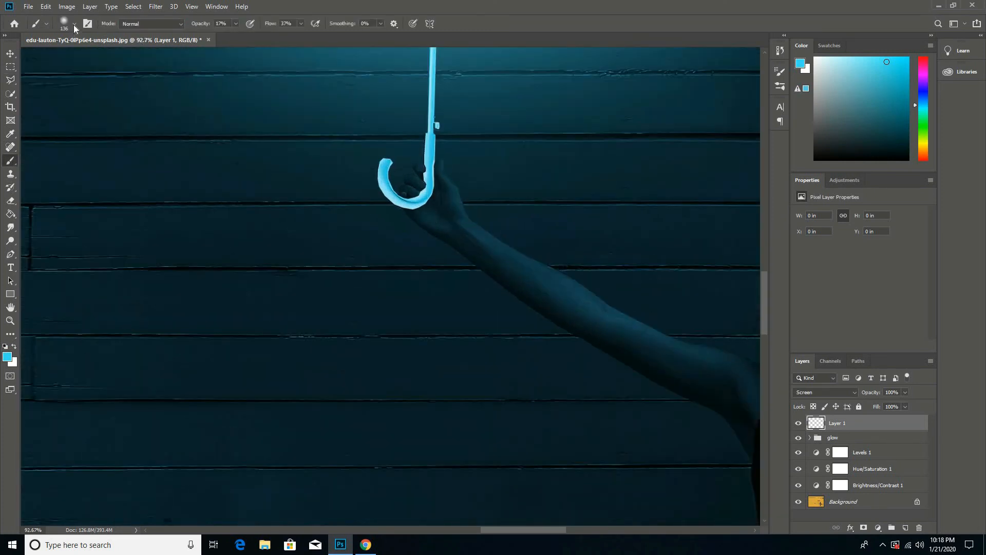
pyautogui.rightClick(80, 53)
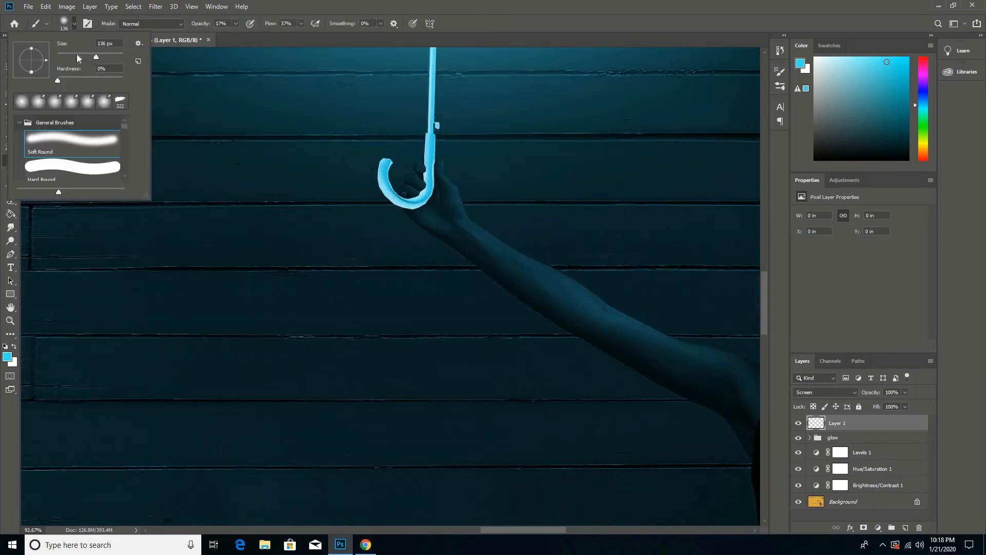
pyautogui.click(235, 23)
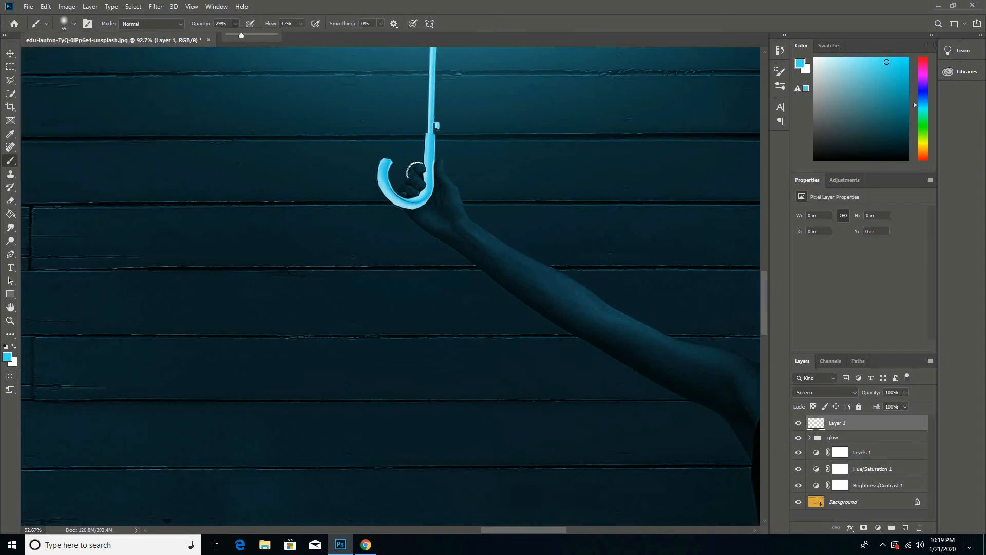
pyautogui.press('2')
pyautogui.press('9')
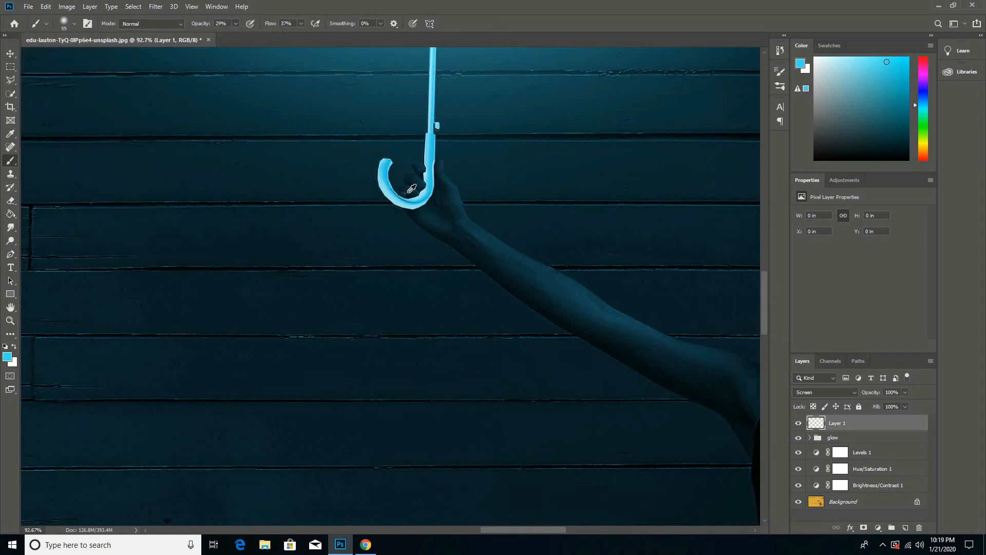
pyautogui.scroll(2, 393, 184)
pyautogui.click(301, 23)
pyautogui.moveTo(301, 35); pyautogui.dragTo(295, 35)
# Step: Paint soft blue light on the Screen layer over the woman's hand, raised arm and shoulder area
pyautogui.moveTo(420, 170)
pyautogui.mouseDown()
pyautogui.moveTo(414, 194)
pyautogui.moveTo(449, 156)
pyautogui.moveTo(475, 224)
pyautogui.moveTo(440, 226)
pyautogui.moveTo(524, 267)
pyautogui.mouseUp()
pyautogui.moveTo(660, 346)
pyautogui.mouseDown()
pyautogui.moveTo(649, 367)
pyautogui.moveTo(530, 299)
pyautogui.mouseUp()
pyautogui.moveTo(666, 366); pyautogui.dragTo(513, 279)
pyautogui.moveTo(635, 376)
pyautogui.mouseDown()
pyautogui.moveTo(655, 358)
pyautogui.moveTo(701, 354)
pyautogui.mouseUp()
pyautogui.moveTo(719, 383)
pyautogui.mouseDown()
pyautogui.moveTo(591, 311)
pyautogui.moveTo(583, 332)
pyautogui.mouseUp()
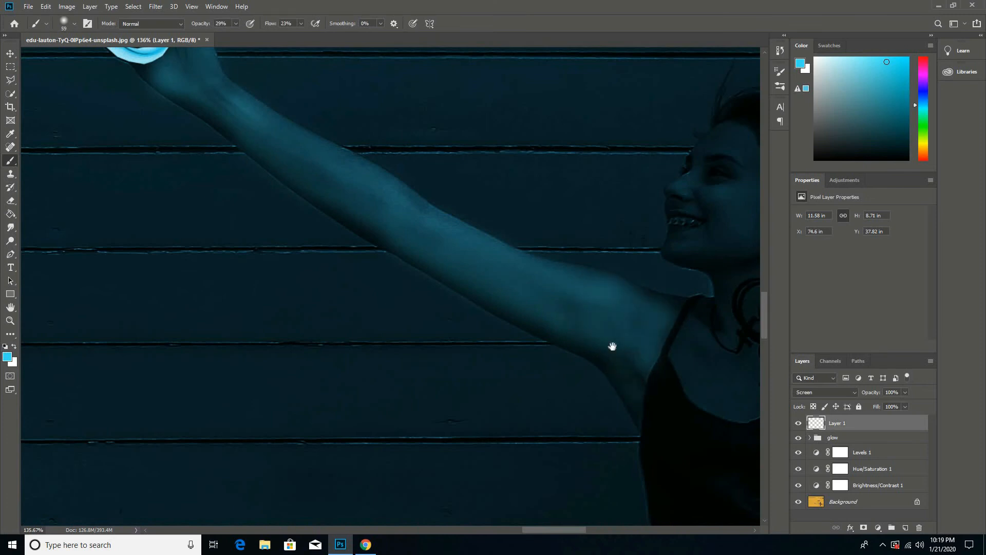
pyautogui.moveTo(656, 288); pyautogui.dragTo(595, 358)
# Step: Lower the Screen light layer's opacity to 41% and add a new layer above it in Color Dodge mode
pyautogui.hotkey('ctrl', '0')
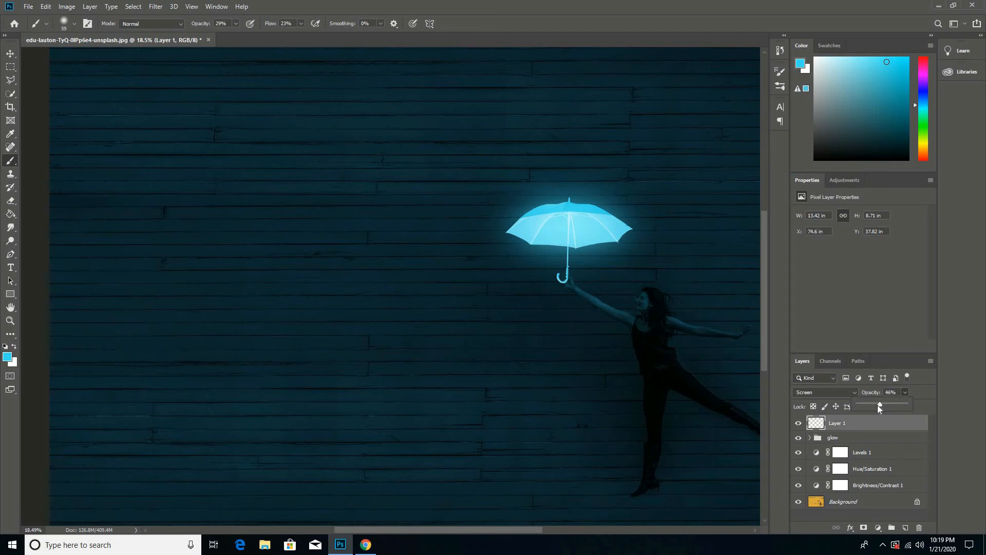
pyautogui.moveTo(878, 404); pyautogui.dragTo(875, 406)
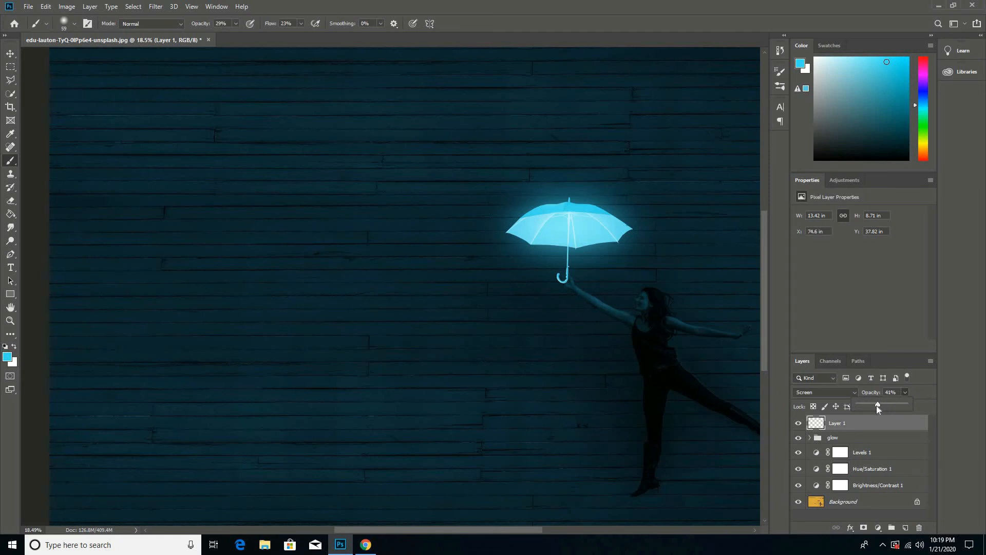
pyautogui.click(905, 528)
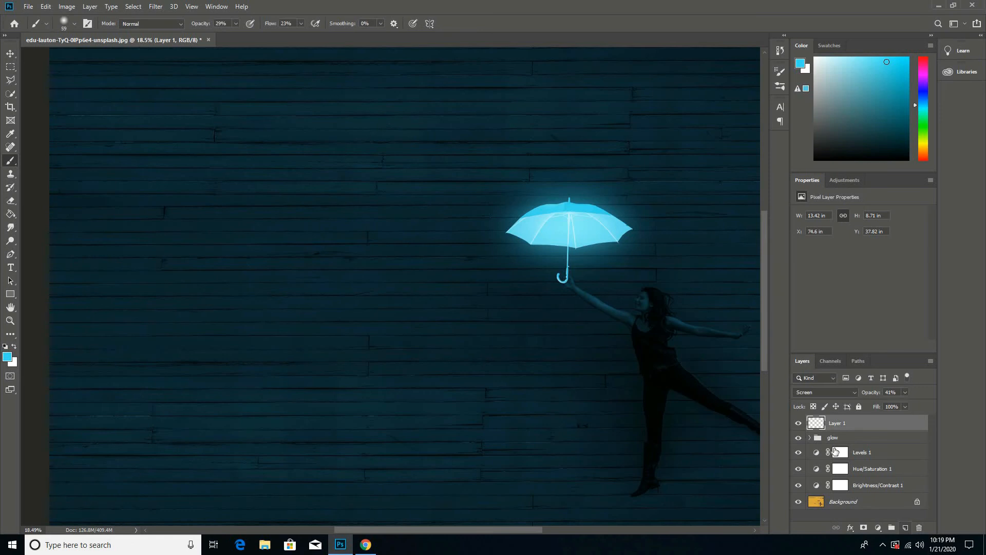
pyautogui.click(848, 394)
pyautogui.click(826, 371)
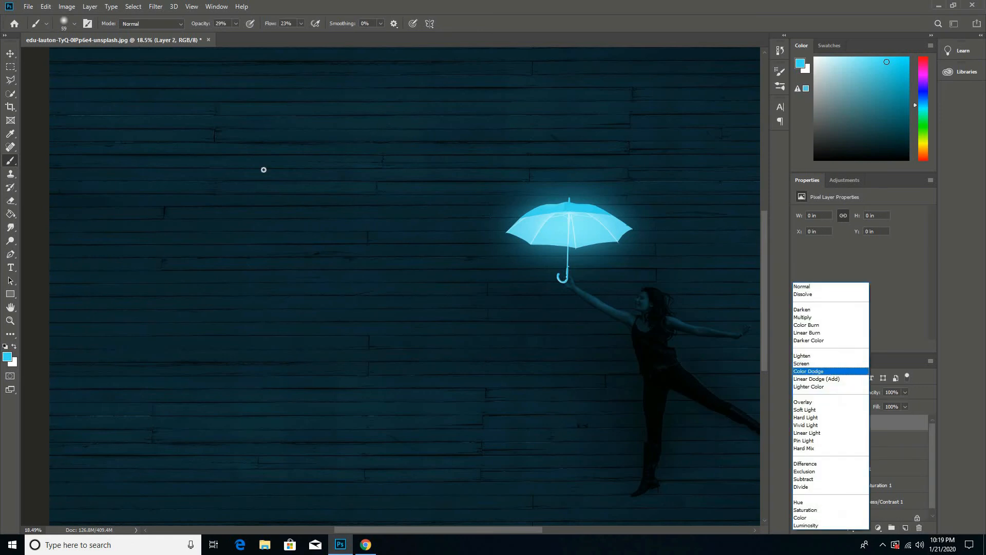
# Step: Reduce the soft round Brush to a small size for edge highlights, with 65% opacity and 11% flow
pyautogui.click(76, 24)
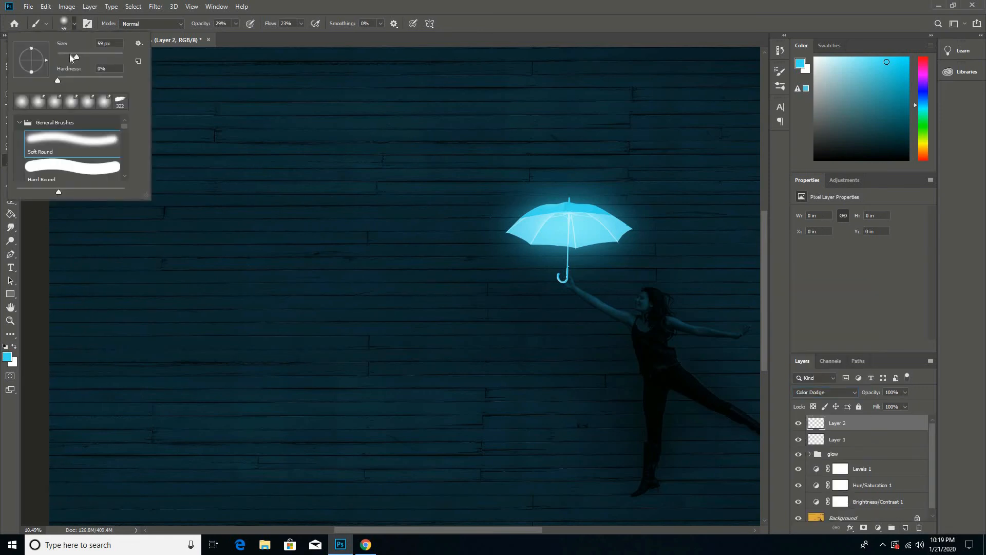
pyautogui.click(69, 57)
pyautogui.click(301, 24)
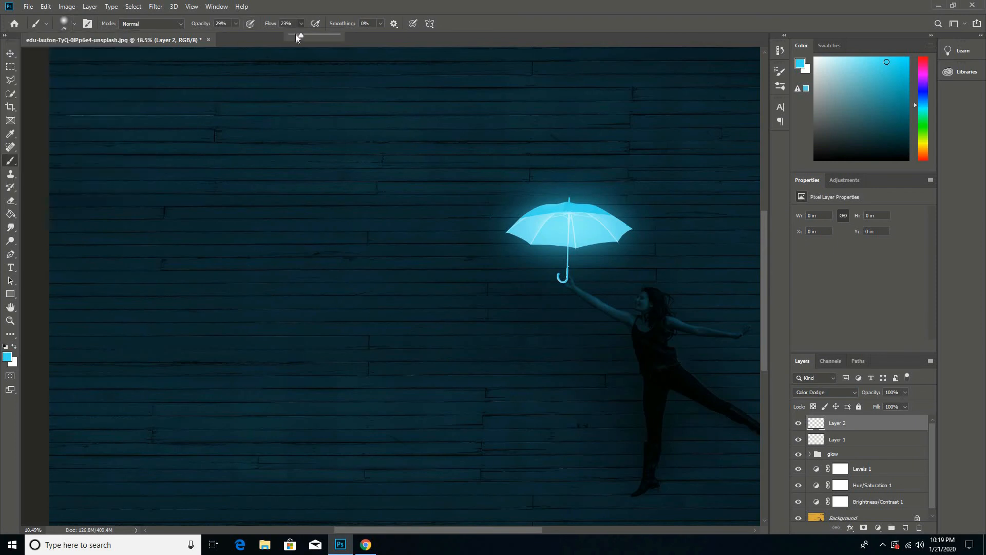
pyautogui.moveTo(248, 31); pyautogui.dragTo(237, 27)
pyautogui.scroll(5, 590, 302)
pyautogui.moveTo(237, 25); pyautogui.dragTo(255, 35)
pyautogui.scroll(3, 532, 216)
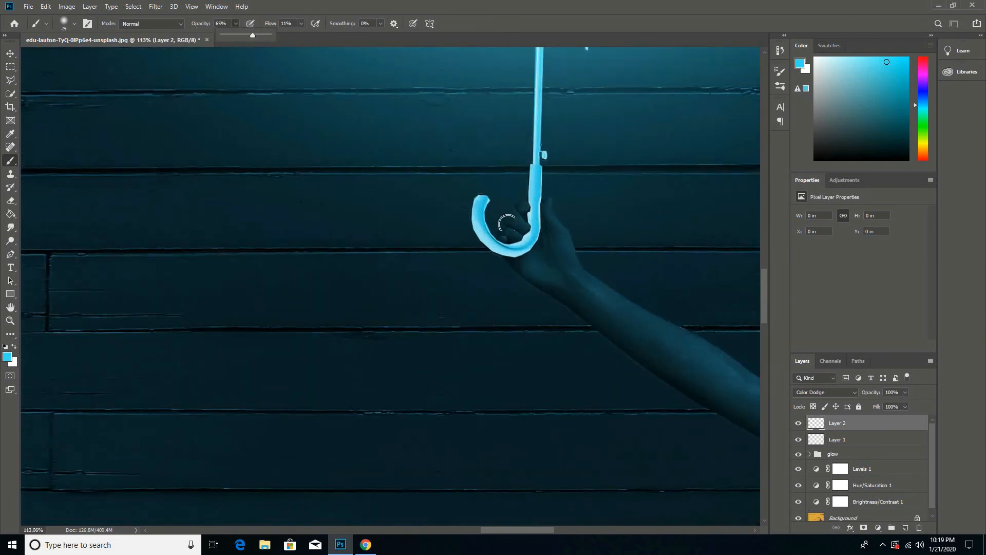
pyautogui.scroll(3, 532, 216)
pyautogui.click(75, 23)
pyautogui.moveTo(65, 56); pyautogui.dragTo(60, 55)
# Step: Paint thin edge highlights on the fingers, thumb and upper edge of the forearm on the Color Dodge layer
pyautogui.moveTo(513, 193); pyautogui.dragTo(526, 192)
pyautogui.moveTo(527, 223)
pyautogui.mouseDown()
pyautogui.moveTo(495, 213)
pyautogui.moveTo(516, 240)
pyautogui.mouseUp()
pyautogui.moveTo(550, 194); pyautogui.dragTo(559, 187)
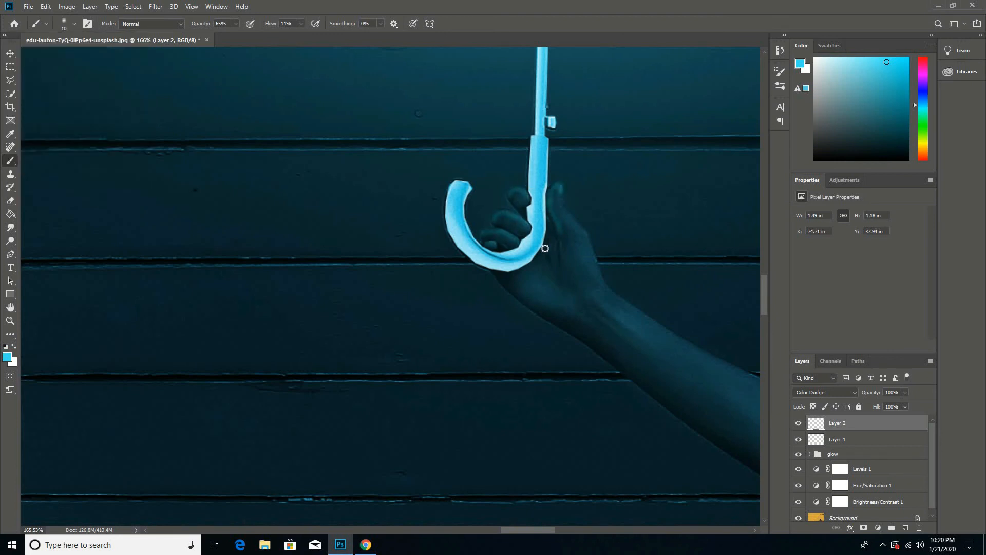
pyautogui.moveTo(644, 324); pyautogui.dragTo(521, 211)
# Step: Resample a light blue from the umbrella handle and continue the edge highlights along the raised arm, shoulder and face
pyautogui.keyDown('alt'); pyautogui.click(356, 135); pyautogui.keyUp('alt')
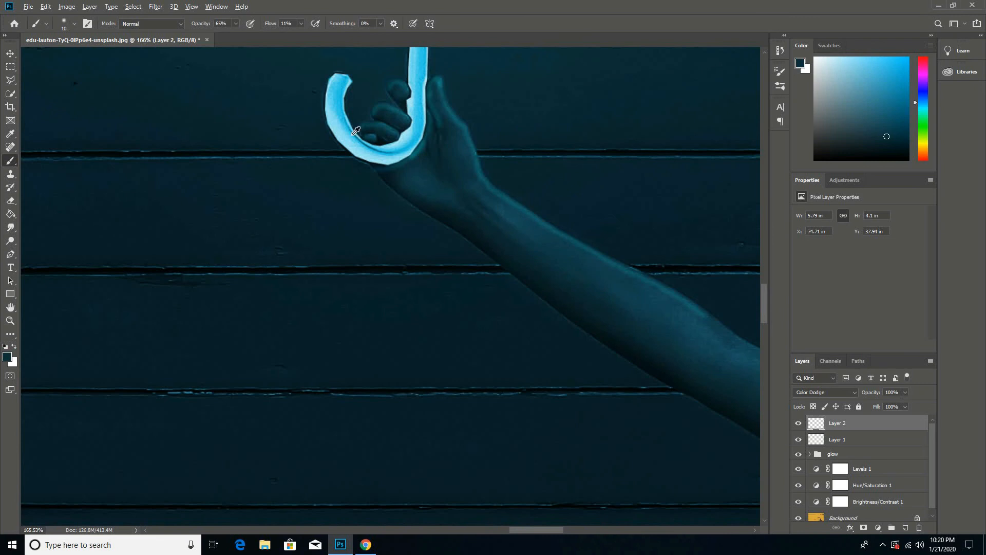
pyautogui.keyDown('alt'); pyautogui.click(355, 136); pyautogui.keyUp('alt')
pyautogui.moveTo(707, 313); pyautogui.dragTo(478, 251)
pyautogui.moveTo(557, 297); pyautogui.dragTo(695, 352)
pyautogui.moveTo(696, 352); pyautogui.dragTo(530, 311)
pyautogui.moveTo(530, 312)
pyautogui.mouseDown()
pyautogui.moveTo(614, 337)
pyautogui.moveTo(555, 405)
pyautogui.mouseUp()
pyautogui.moveTo(645, 200)
pyautogui.mouseDown()
pyautogui.moveTo(594, 251)
pyautogui.moveTo(571, 297)
pyautogui.mouseUp()
# Step: Enlarge the Brush to 67 px at 19% opacity and paint a broader soft highlight along the raised arm
pyautogui.click(74, 24)
pyautogui.moveTo(60, 55); pyautogui.dragTo(67, 55)
pyautogui.moveTo(236, 23)
pyautogui.mouseDown()
pyautogui.moveTo(208, 35)
pyautogui.moveTo(238, 35)
pyautogui.mouseUp()
pyautogui.scroll(-4, 216, 301)
pyautogui.moveTo(215, 300); pyautogui.dragTo(387, 363)
pyautogui.moveTo(236, 24); pyautogui.dragTo(238, 35)
pyautogui.moveTo(370, 336); pyautogui.dragTo(548, 428)
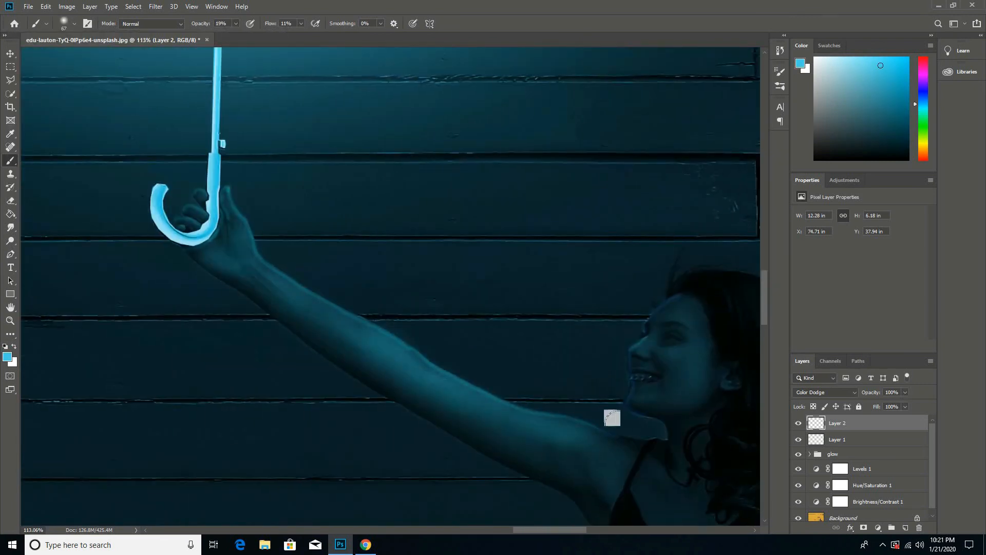
# Step: Reduce the Color Dodge layer's opacity to 84% and compare the image with the edit layers hidden and shown
pyautogui.scroll(-6, 538, 418)
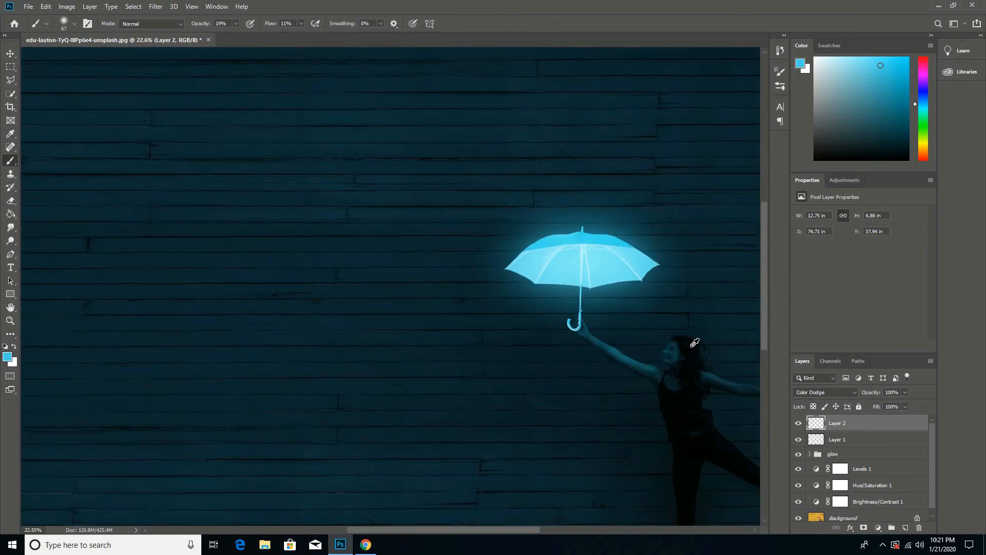
pyautogui.scroll(-3, 699, 340)
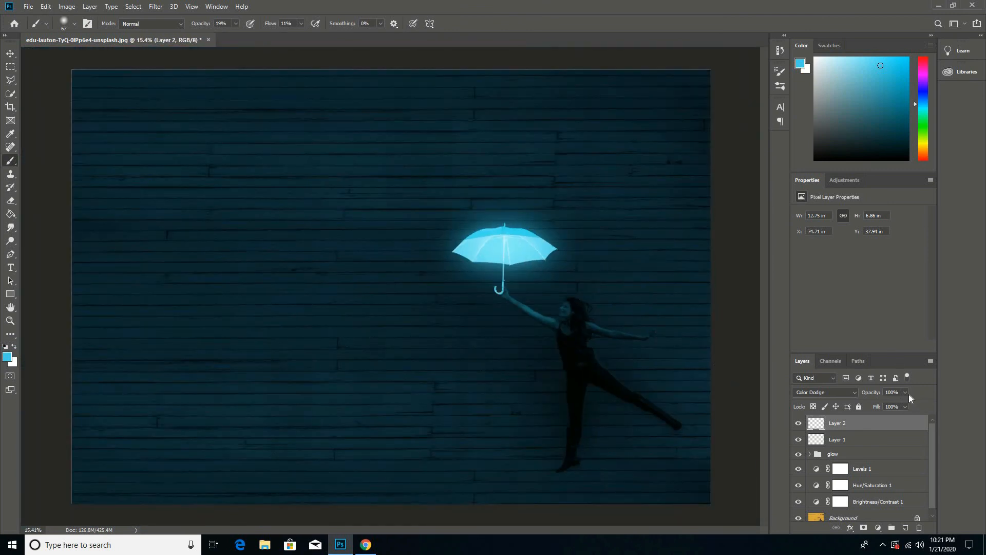
pyautogui.click(900, 405)
pyautogui.scroll(-2, 619, 322)
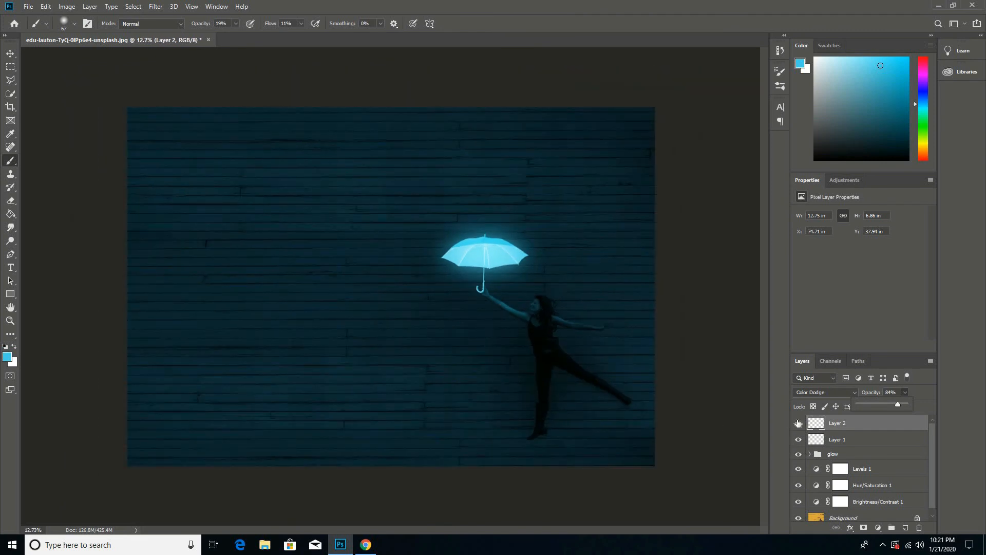
pyautogui.moveTo(798, 423); pyautogui.dragTo(799, 506)
pyautogui.moveTo(798, 489); pyautogui.dragTo(800, 424)
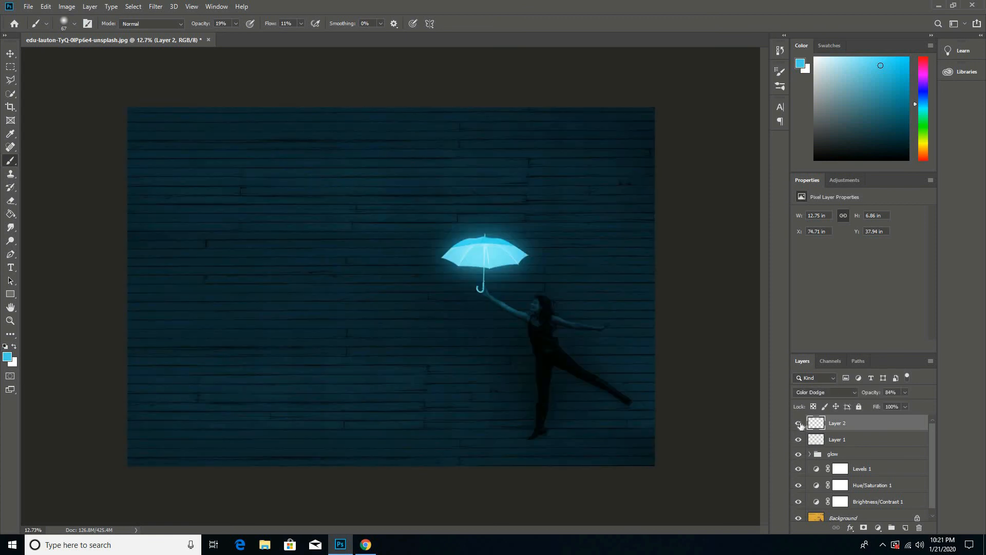